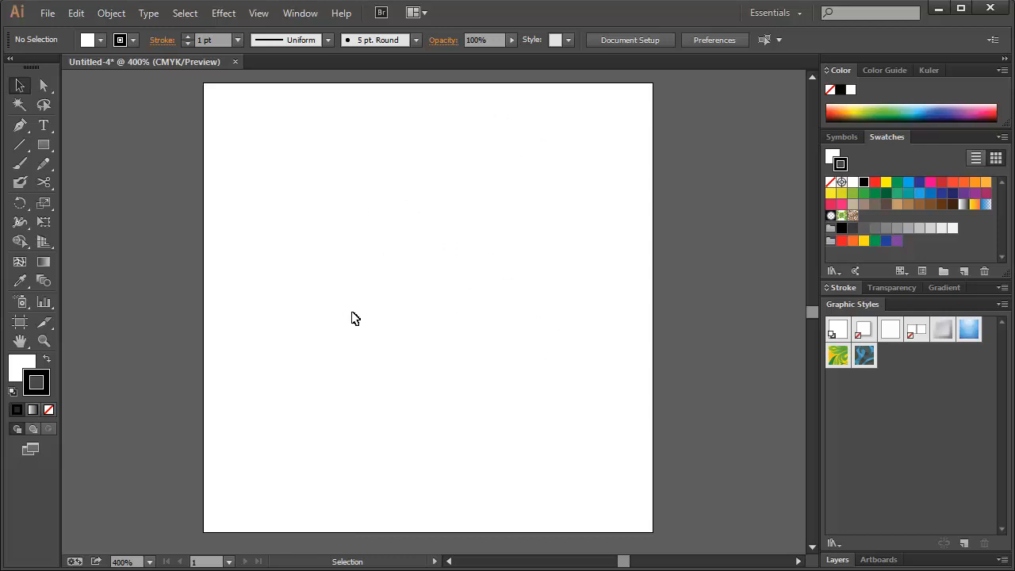
Expand the collapsed Layers panel so that Layer 1 is listed
left_click(48, 86)
left_click(27, 85)
left_click(837, 559)
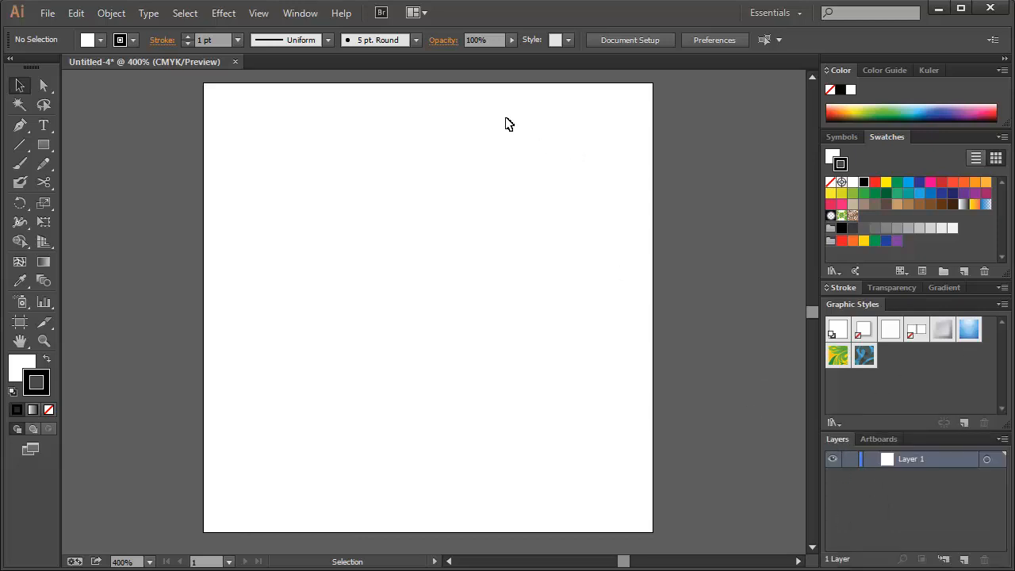
left_click(296, 15)
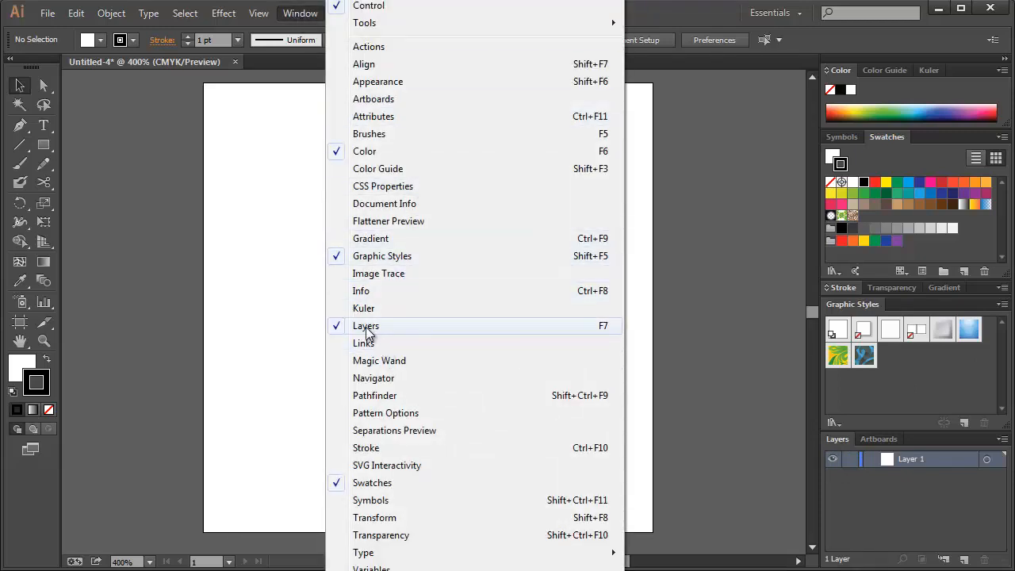
left_click(638, 376)
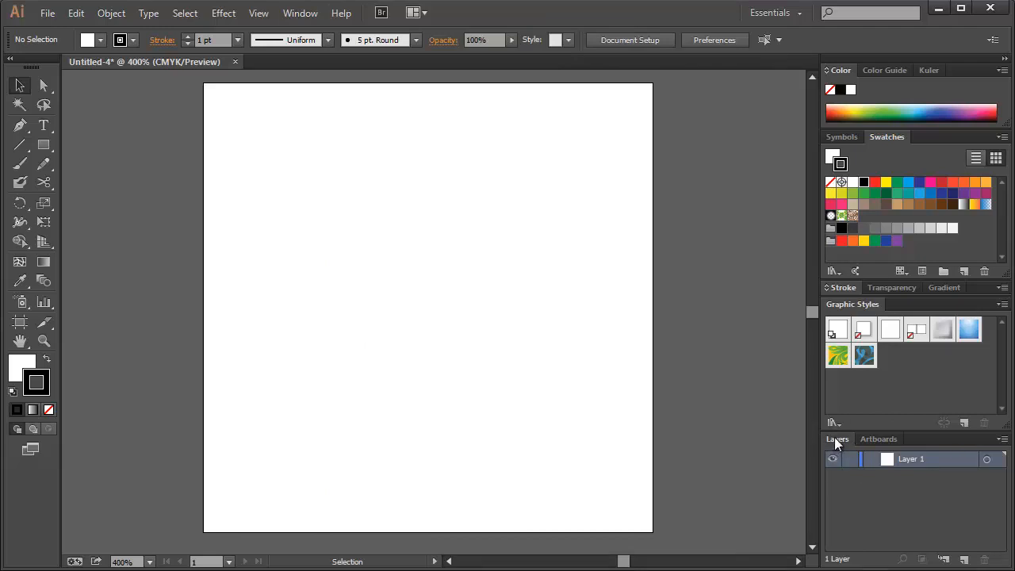
Undock the Layers panel from its group and float it in the empty canvas area beside the artboard
left_click_drag(833, 442, 616, 95)
key("space")
left_click_drag(524, 227, 429, 226)
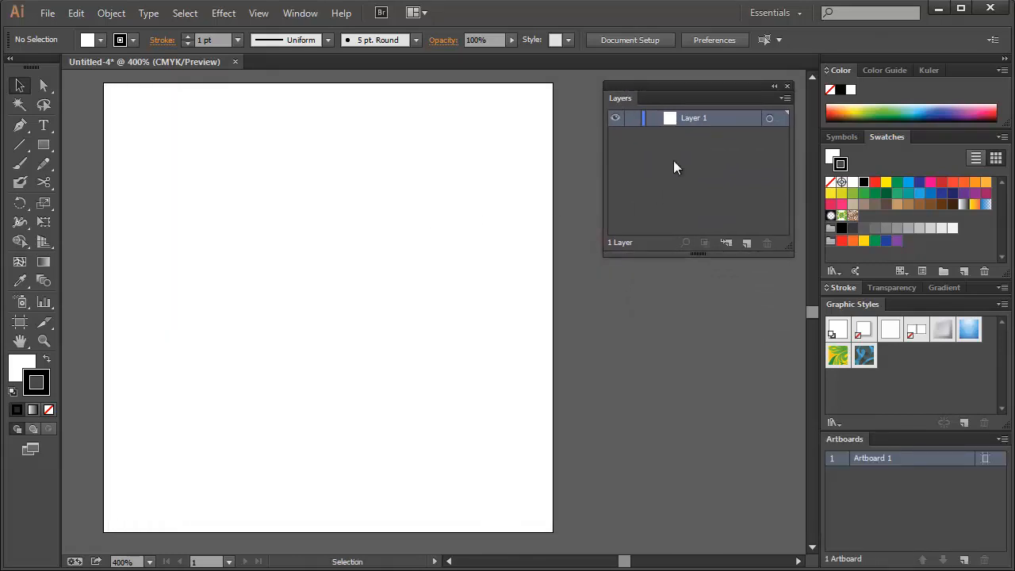
left_click_drag(673, 88, 671, 93)
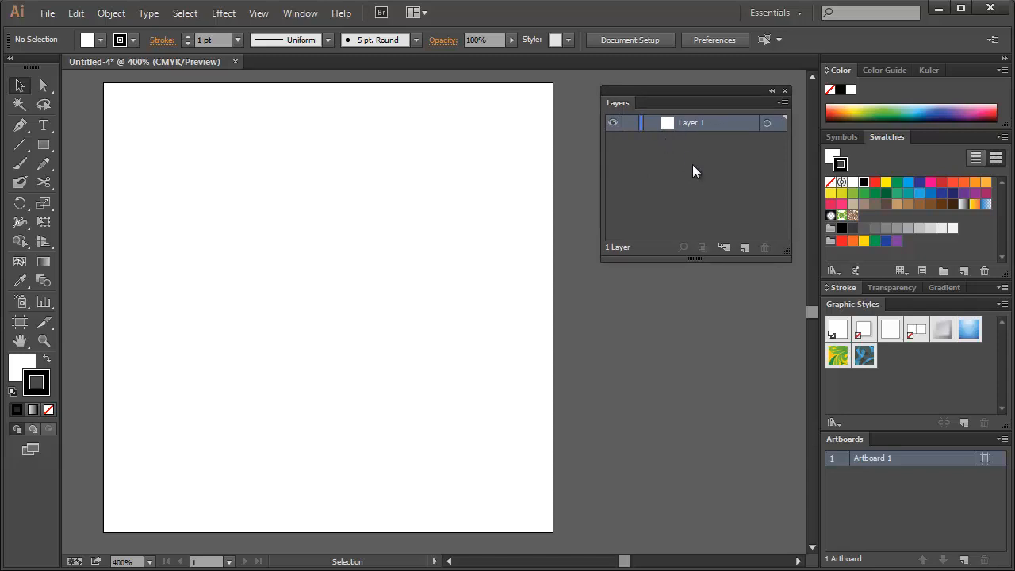
Create a new document with the default settings to view its layers and close it again
key("ctrl+n")
key("Return")
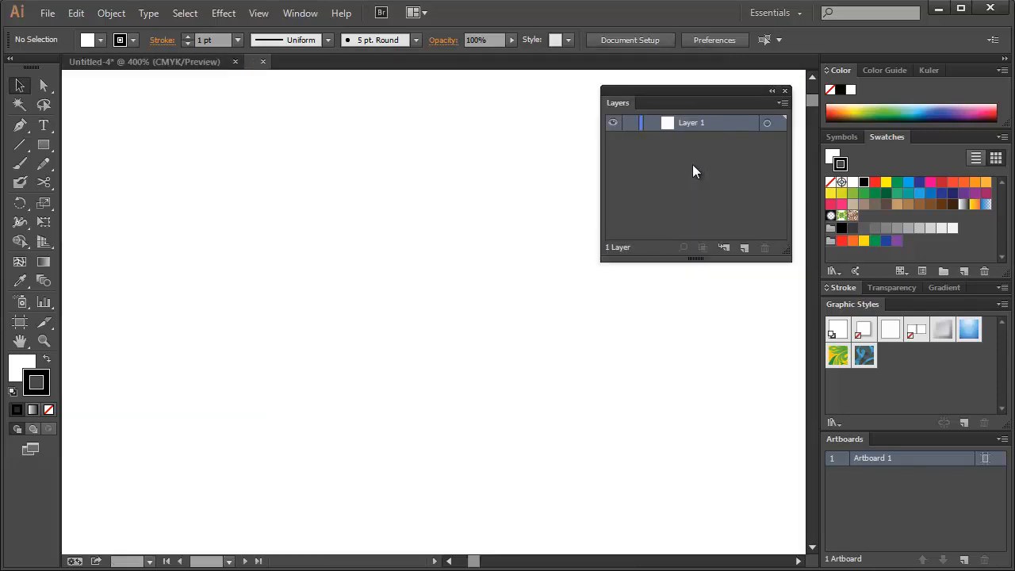
left_click_drag(486, 259, 403, 256)
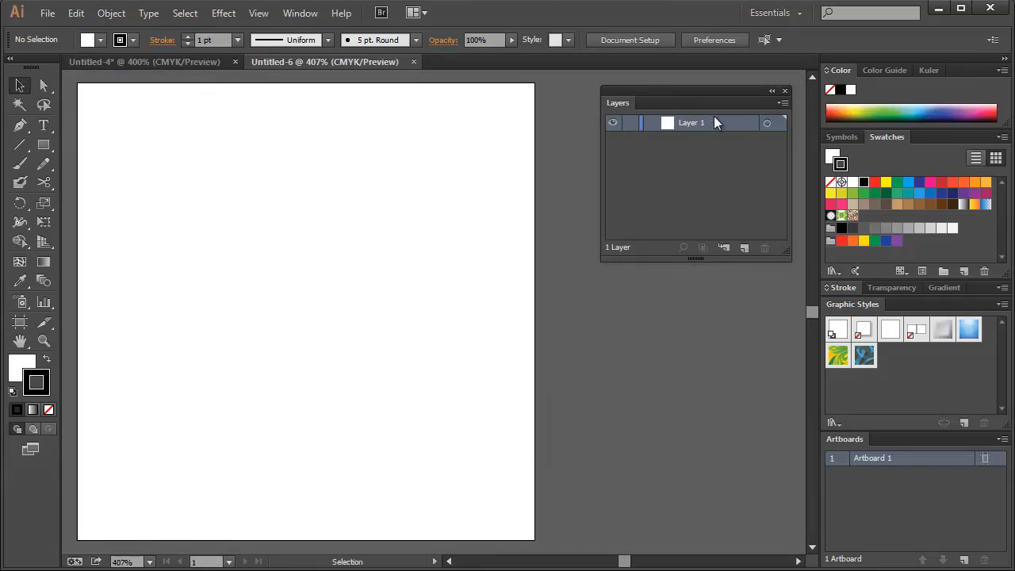
left_click(413, 61)
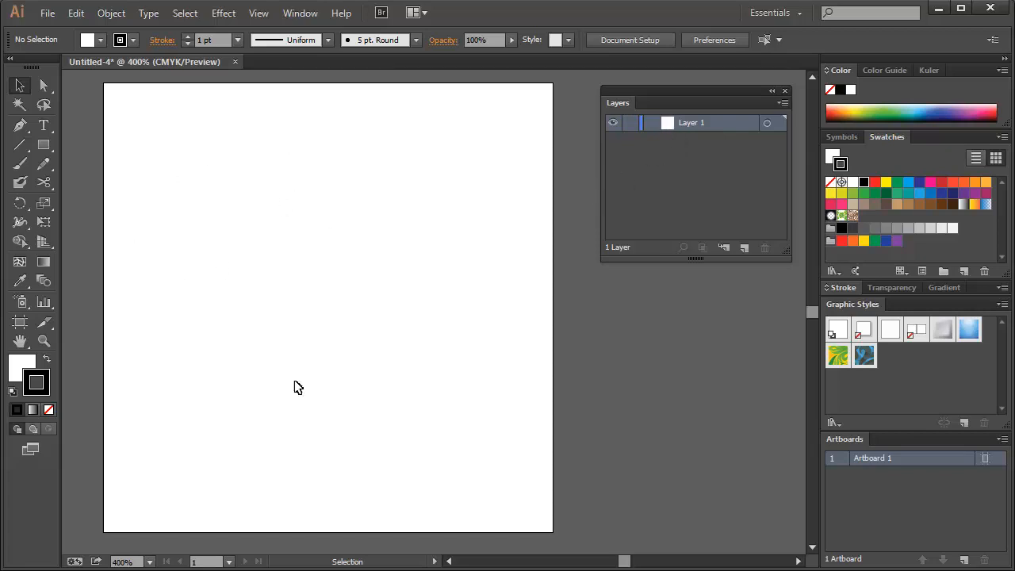
Draw a square near the middle of the artboard with the Rectangle tool and select it
left_click(44, 145)
left_click_drag(234, 182, 414, 361)
key("v")
left_click(333, 147)
left_click(403, 262)
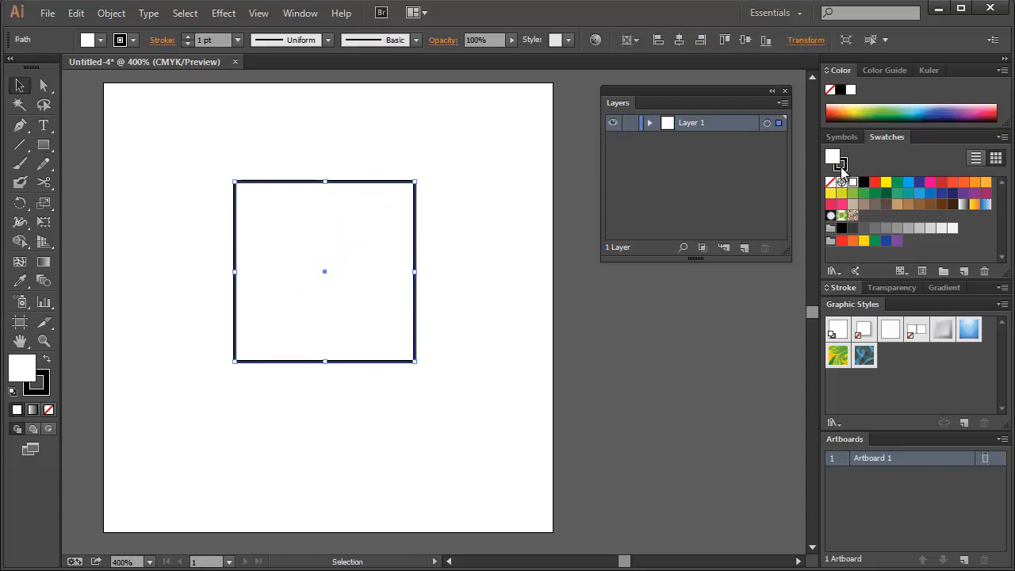
Fill the square with dark green, keep its black stroke, and deselect it
left_click(874, 192)
left_click(45, 388)
left_click(351, 152)
left_click(351, 244)
left_click(337, 170)
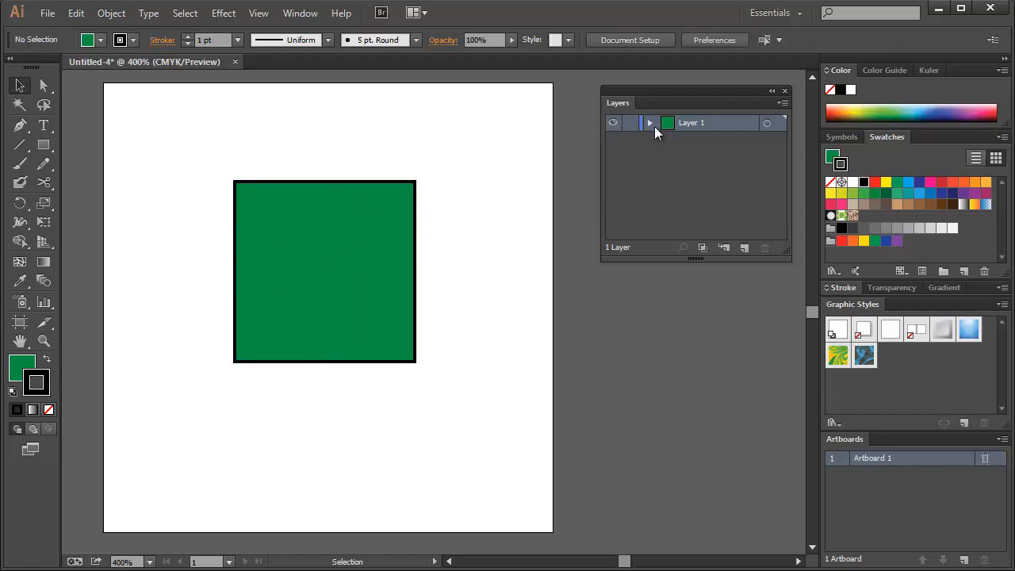
Hide and show Layer 1, expand it to list its contents, and select the green square
left_click(611, 125)
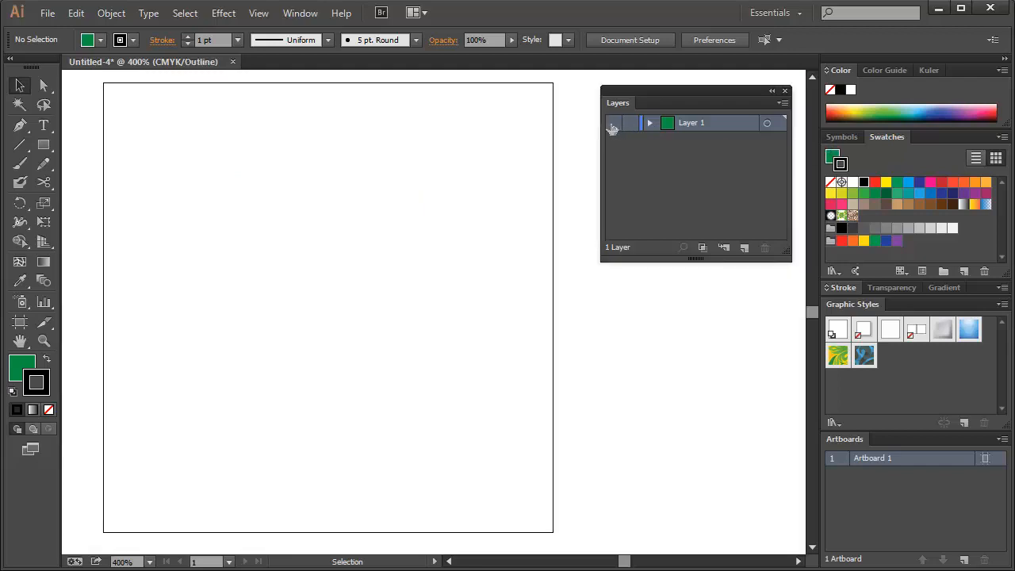
left_click(612, 124)
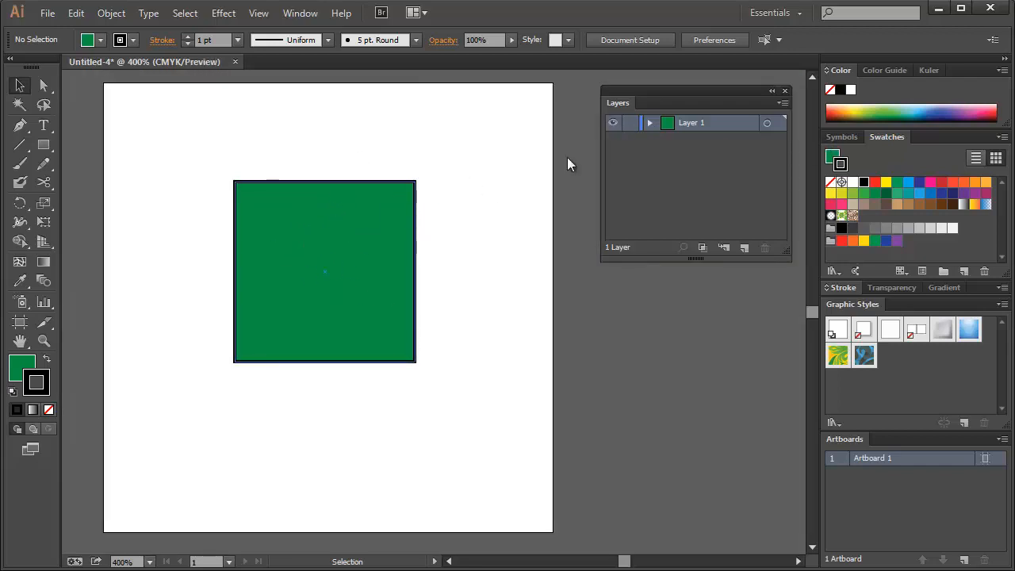
left_click(650, 123)
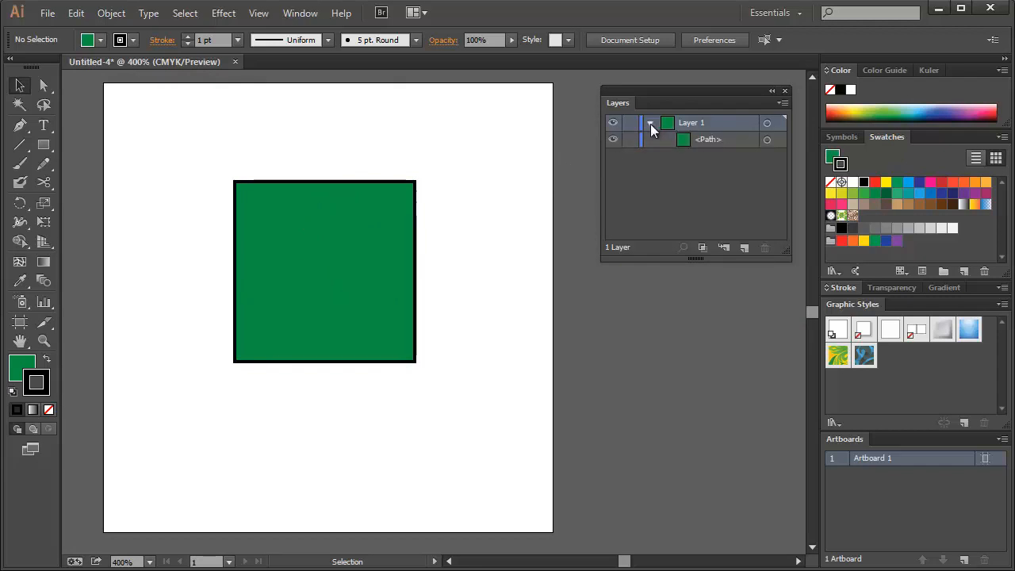
left_click(721, 140)
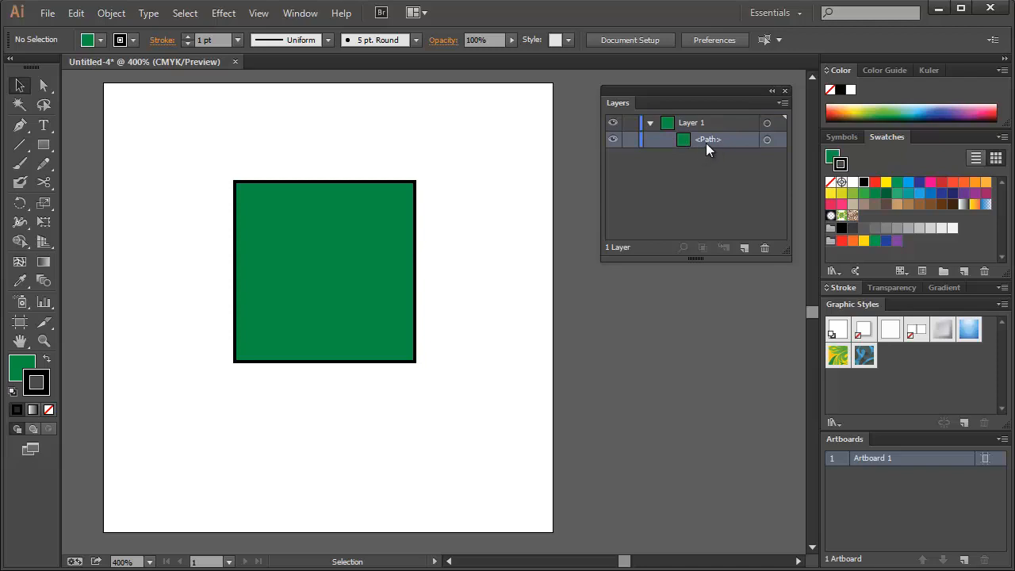
key("Return")
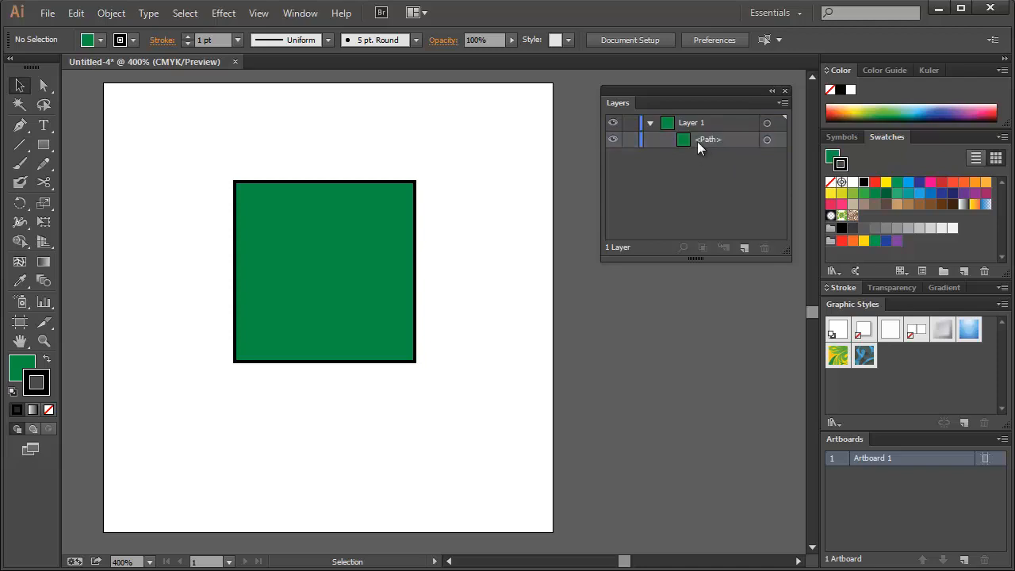
left_click(289, 284)
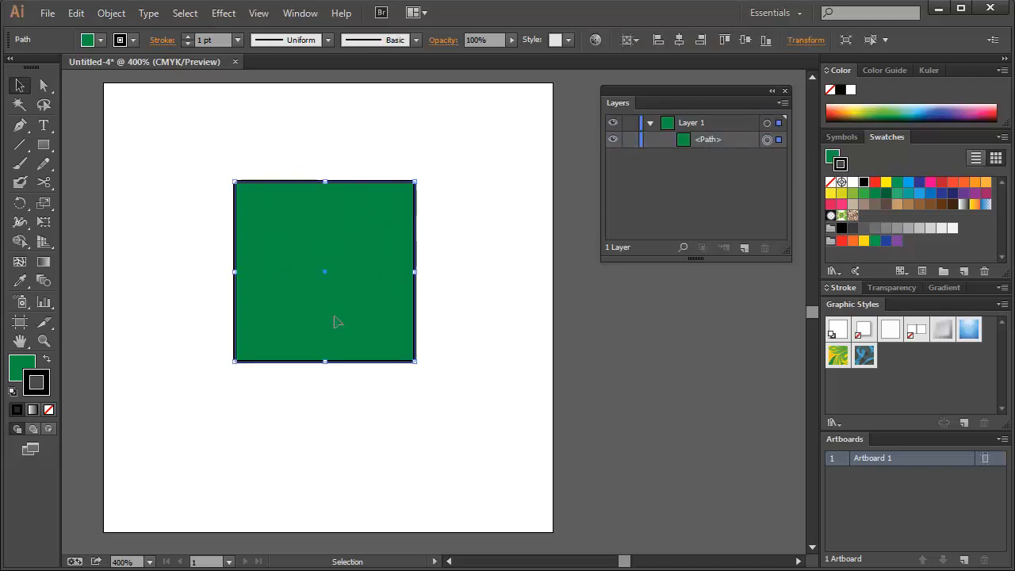
Deselect the square and switch the visibility of its path in Layer 1 off and on
left_click(713, 140)
left_click(705, 187)
left_click(613, 141)
left_click(612, 141)
left_click(612, 142)
left_click(612, 141)
left_click(613, 141)
left_click(613, 141)
left_click(700, 123)
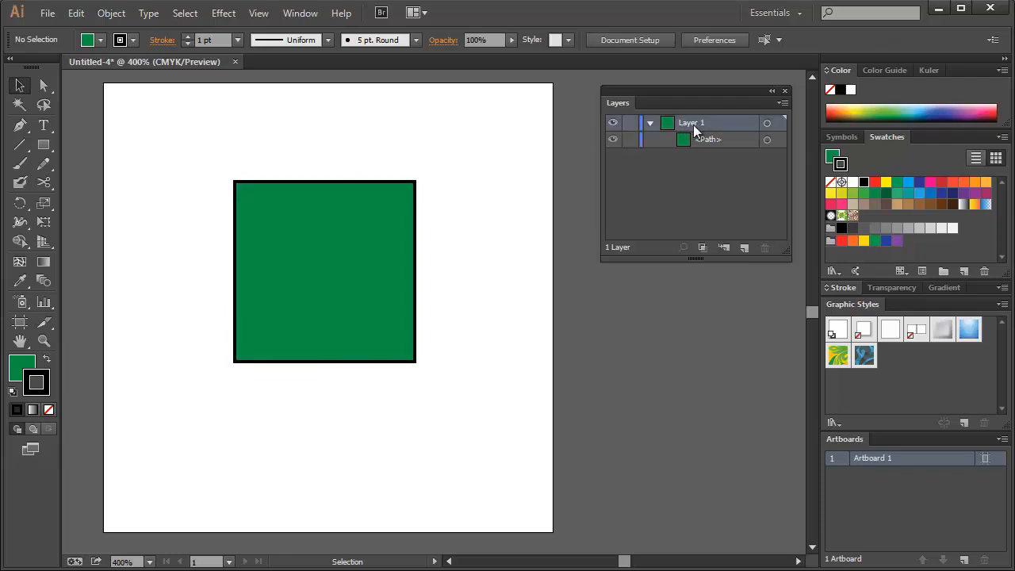
left_click(688, 138)
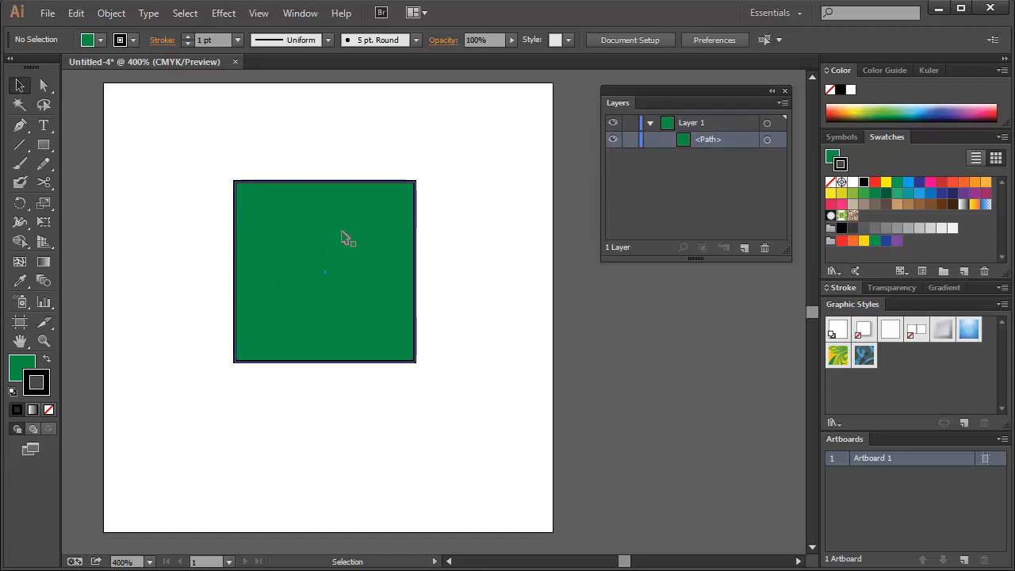
Draw a circle overlapping the square's upper-right corner with the Ellipse tool and fill it with orange-red
left_click(42, 146)
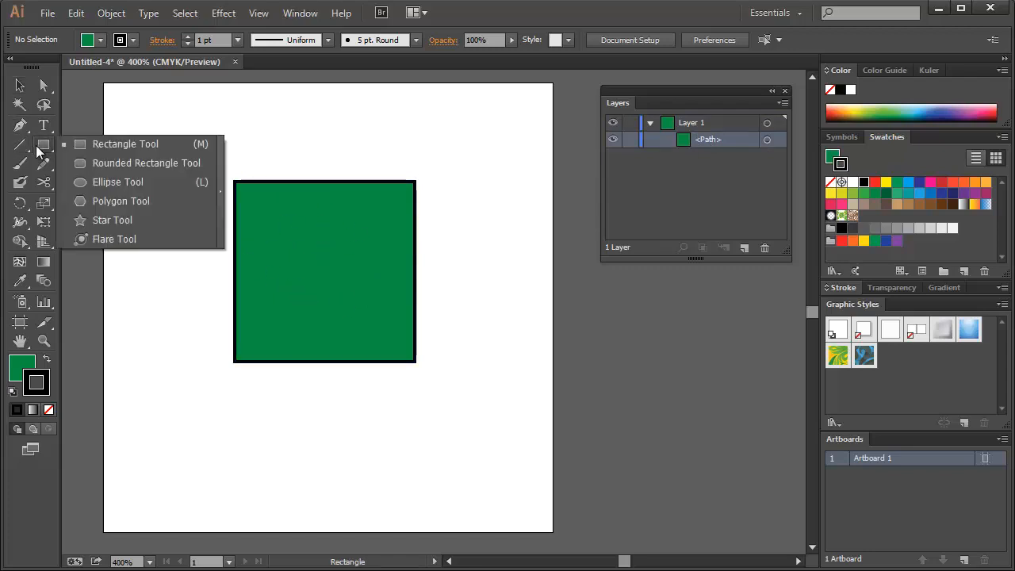
left_click(114, 183)
left_click_drag(297, 135, 461, 282)
key("v")
left_click_drag(414, 221, 455, 229)
key("x")
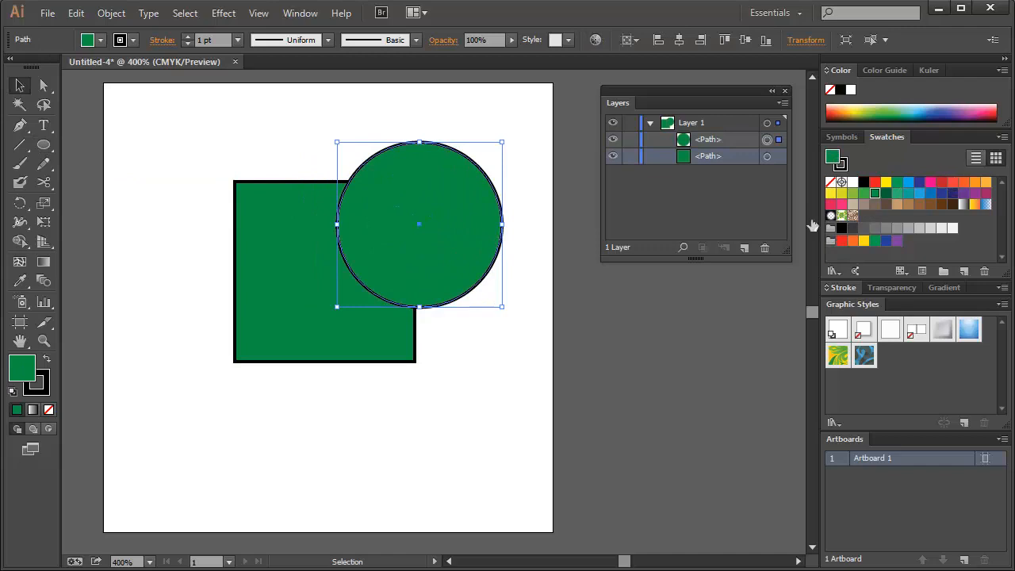
left_click(952, 183)
Move the green square slightly down and left, shift the circle slightly left, and deselect everything
left_click(477, 350)
left_click_drag(317, 323, 300, 355)
left_click_drag(458, 227, 444, 222)
left_click(535, 225)
Collapse and expand Layer 1 repeatedly, leaving its contents listed
left_click(696, 125)
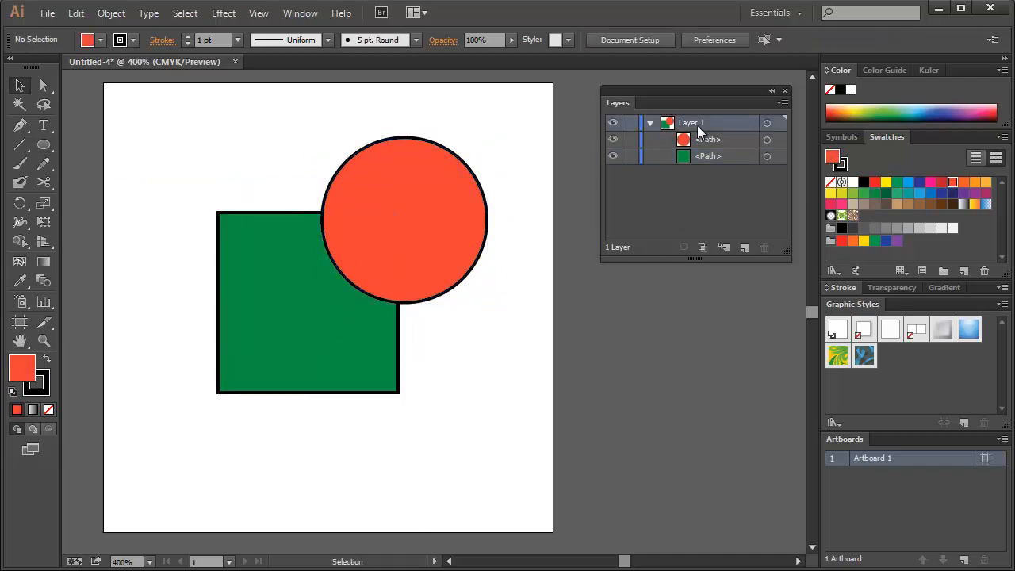
left_click(648, 124)
left_click(648, 124)
left_click(648, 124)
left_click(649, 123)
left_click(649, 123)
left_click(649, 123)
Switch the visibility of the circle's path and the square's path off and on in Layer 1
left_click(695, 138)
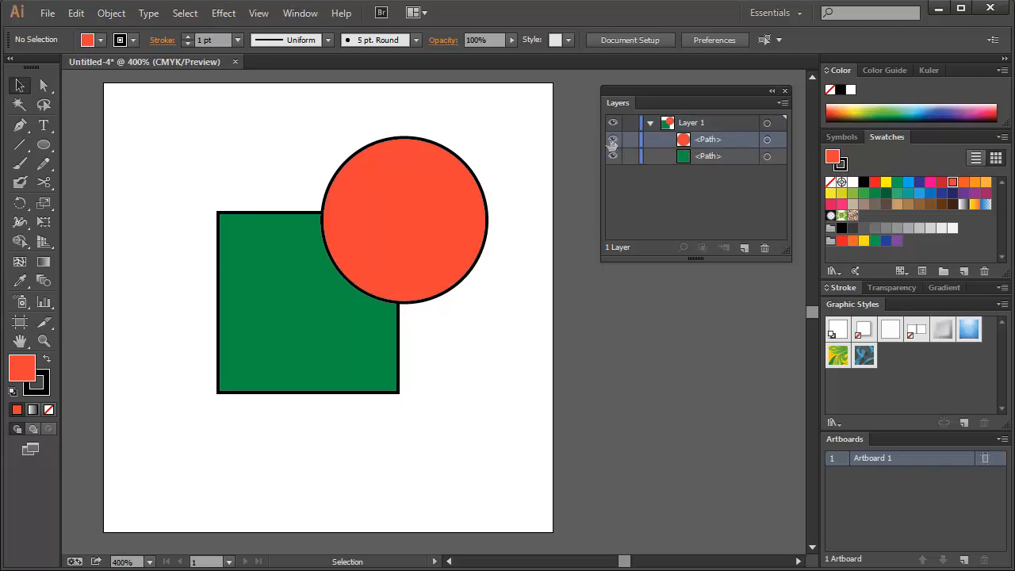
left_click(611, 140)
left_click(612, 139)
left_click(676, 156)
left_click(612, 156)
left_click(612, 156)
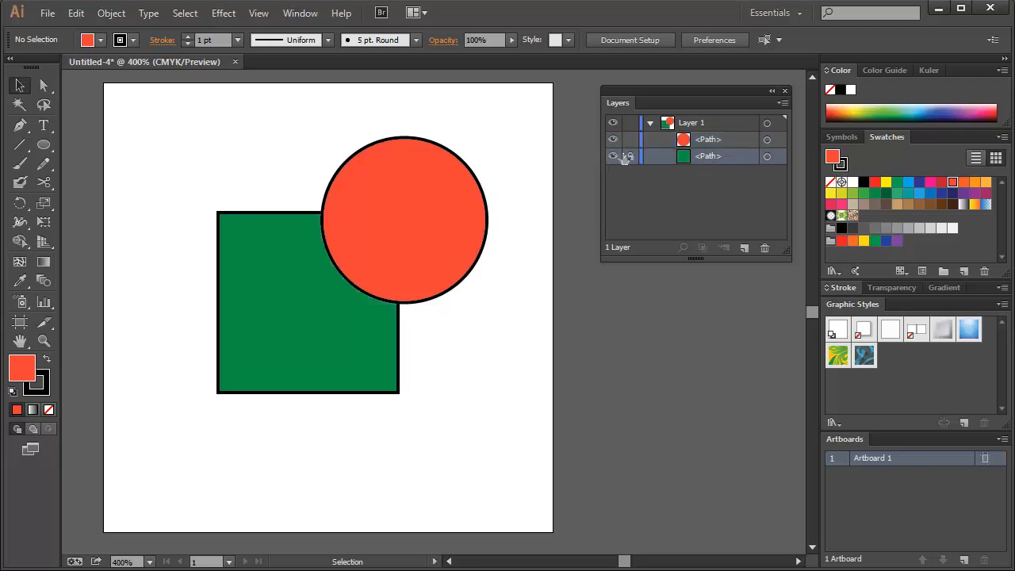
left_click(612, 156)
left_click(612, 156)
left_click(612, 156)
left_click(612, 156)
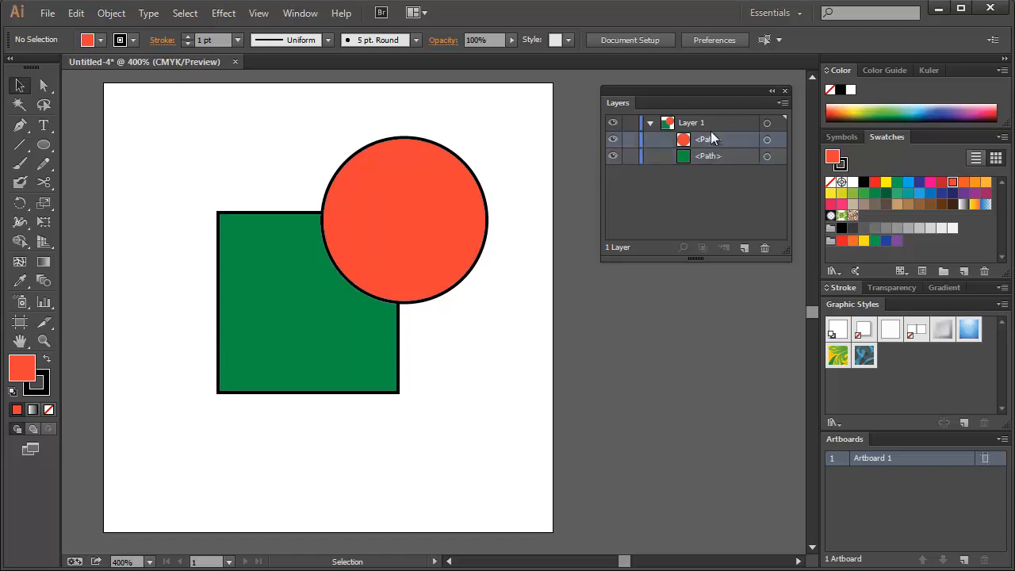
left_click(673, 125)
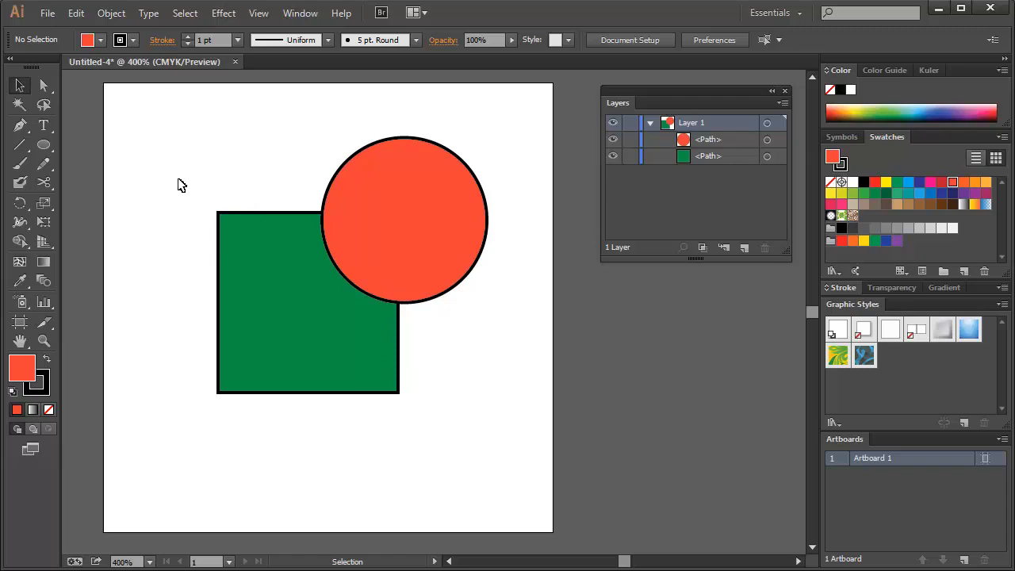
Add the text "hgfdfhdfghfdg" with the Type tool and place it above the green square
left_click(709, 139)
key("t")
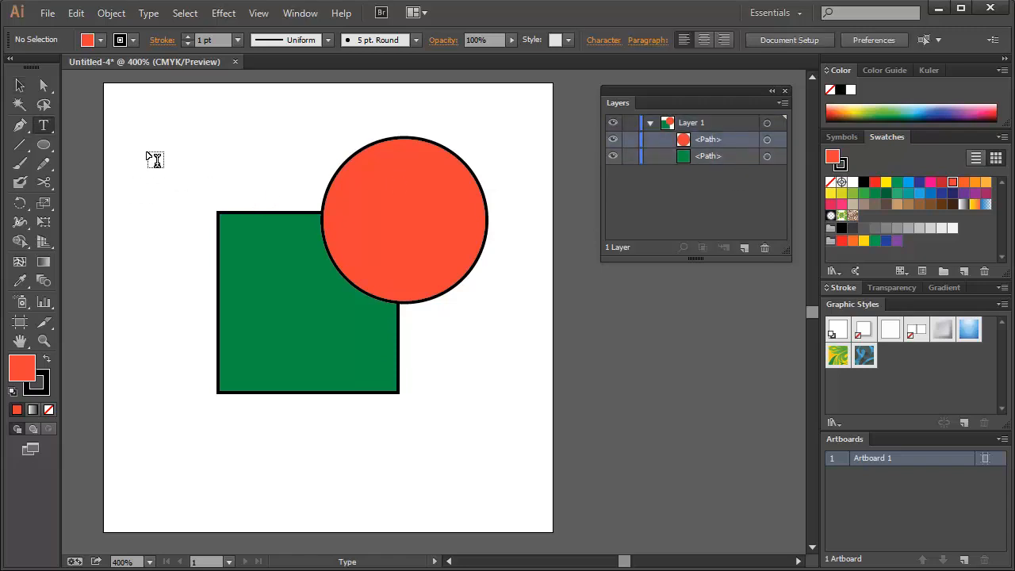
left_click(149, 153)
type("hgfdfhdfghfdg")
key("Escape")
left_click_drag(242, 145, 257, 175)
left_click(708, 173)
left_click(702, 138)
left_click(306, 197)
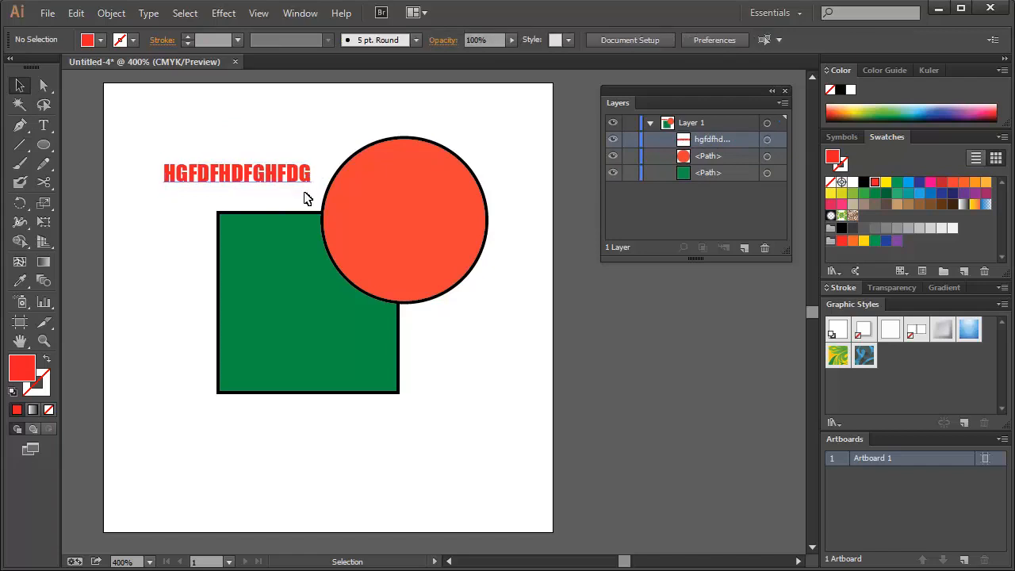
Draw a closed triangle with the Pen tool near the artboard's lower-right corner
key("t")
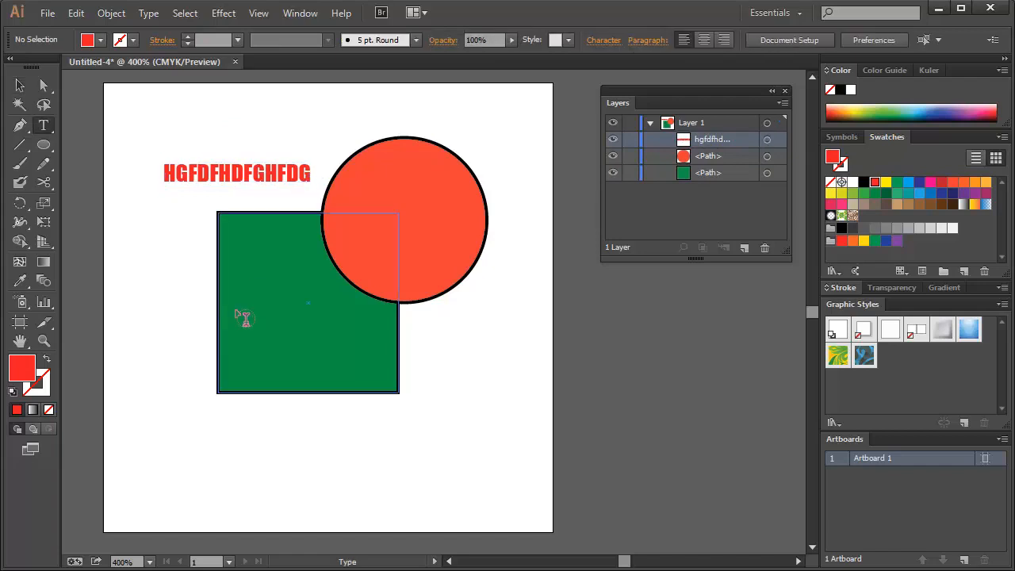
key("p")
left_click(486, 397)
left_click(507, 470)
left_click(392, 470)
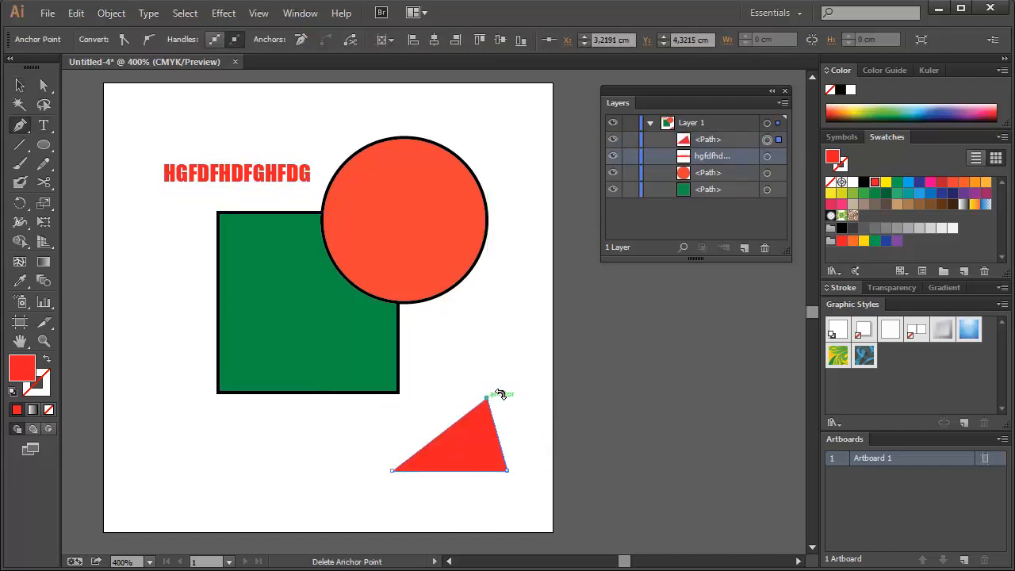
key("v")
left_click_drag(501, 394, 519, 439)
key("ctrl+z")
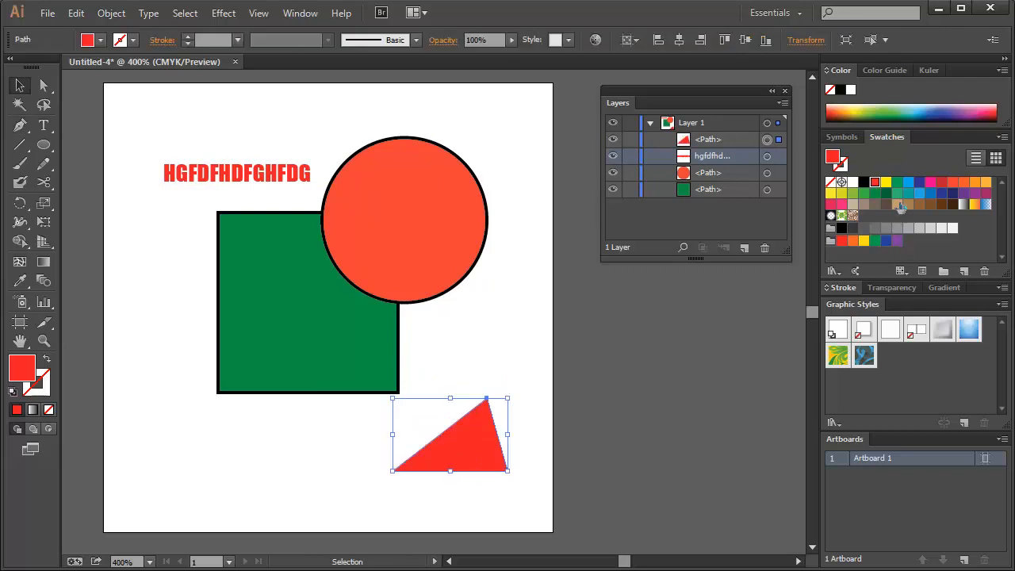
Give the triangle a tan fill and an orange-red stroke
left_click(901, 208)
key("x")
left_click(952, 182)
Enlarge the triangle with the Scale tool and move it to overlap the green square's lower-right corner
key("s")
left_click_drag(576, 341, 632, 296)
key("v")
left_click_drag(489, 444, 425, 397)
key("ctrl+shift+a")
left_click(428, 405)
Highlight the square, circle and text entries one by one in the contents of Layer 1
left_click(705, 191)
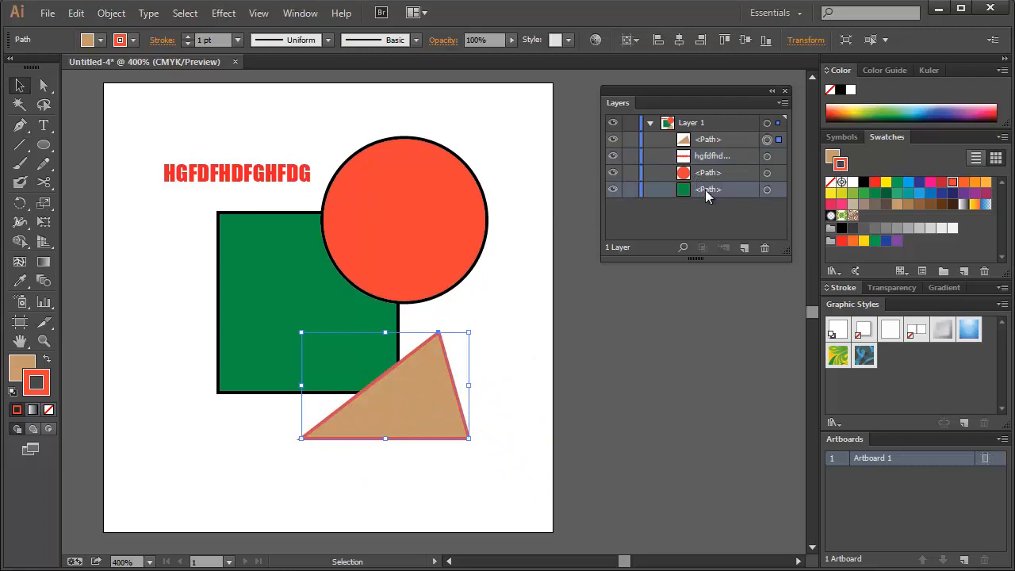
left_click(707, 174)
left_click(692, 158)
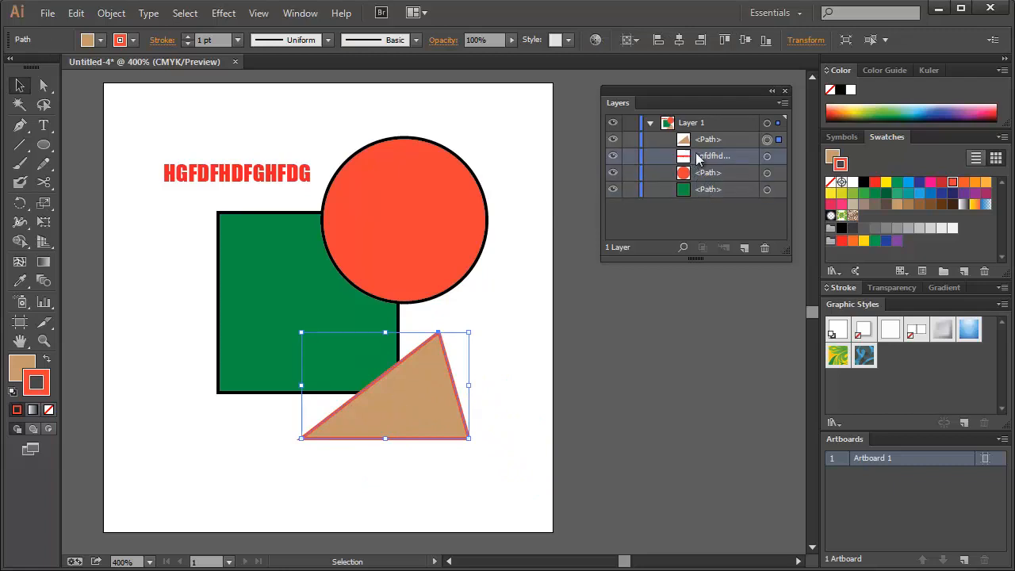
left_click(731, 218)
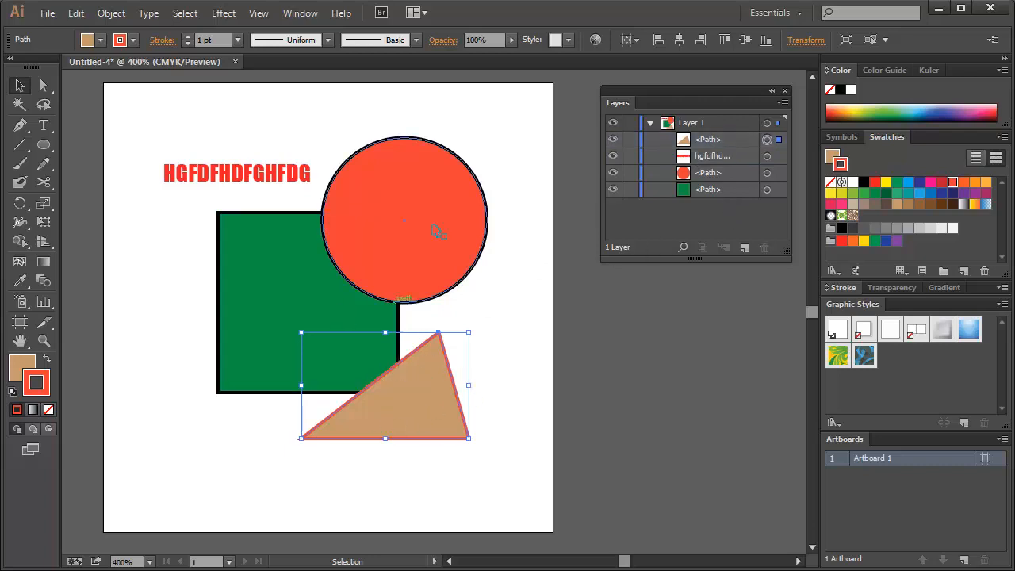
Select the circle on the artboard, and switch the selection to the triangle through its entry in Layer 1
left_click(555, 323)
left_click(430, 235)
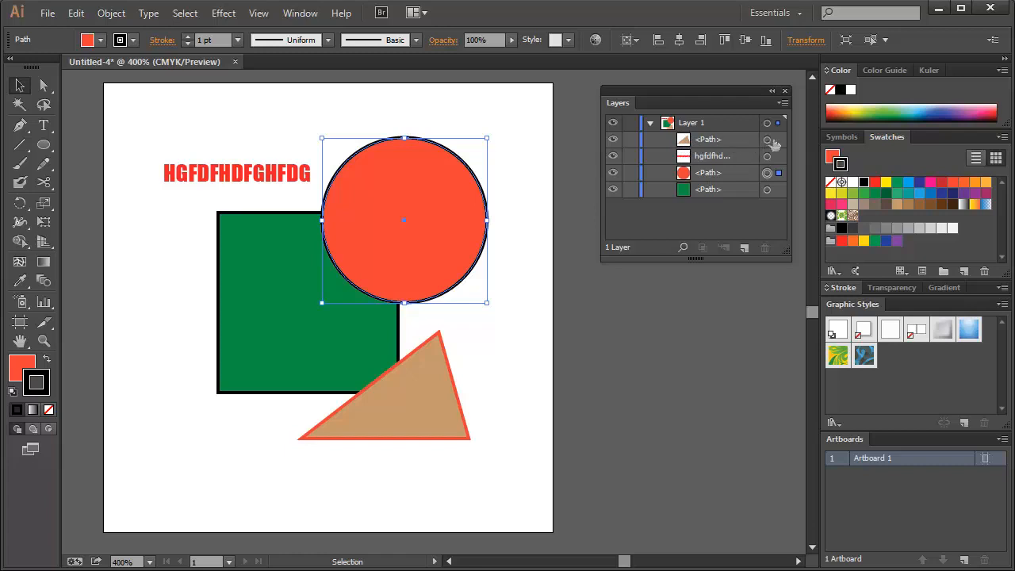
left_click(776, 141)
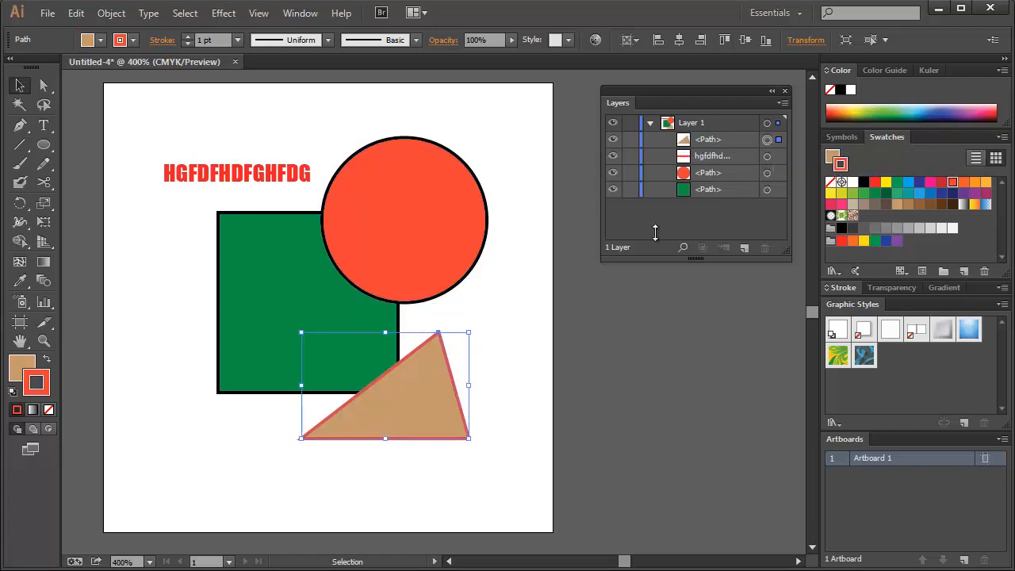
Move the tan triangle slightly up and to the right, select the red circle, and clear the selection
mouse_move(428, 388)
left_mouse_down()
mouse_move(491, 327)
mouse_move(422, 388)
mouse_move(465, 385)
mouse_move(443, 381)
left_mouse_up()
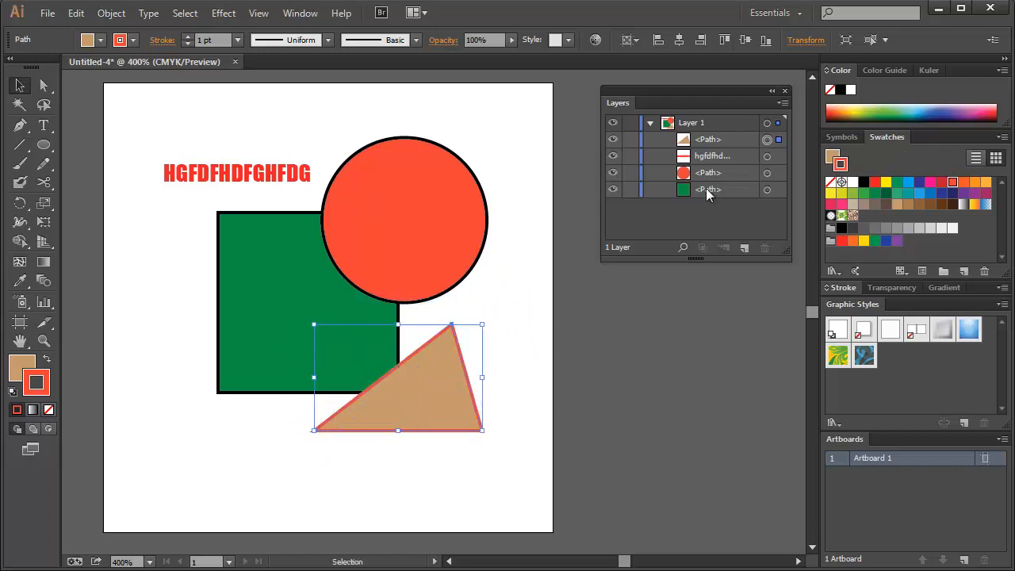
left_click(511, 291)
left_click(446, 222)
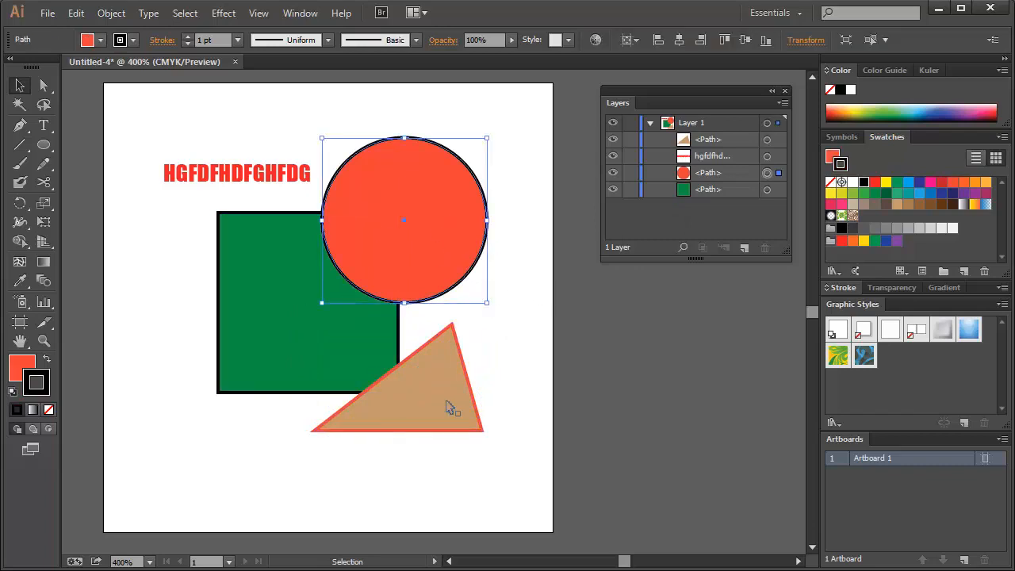
left_click(520, 382)
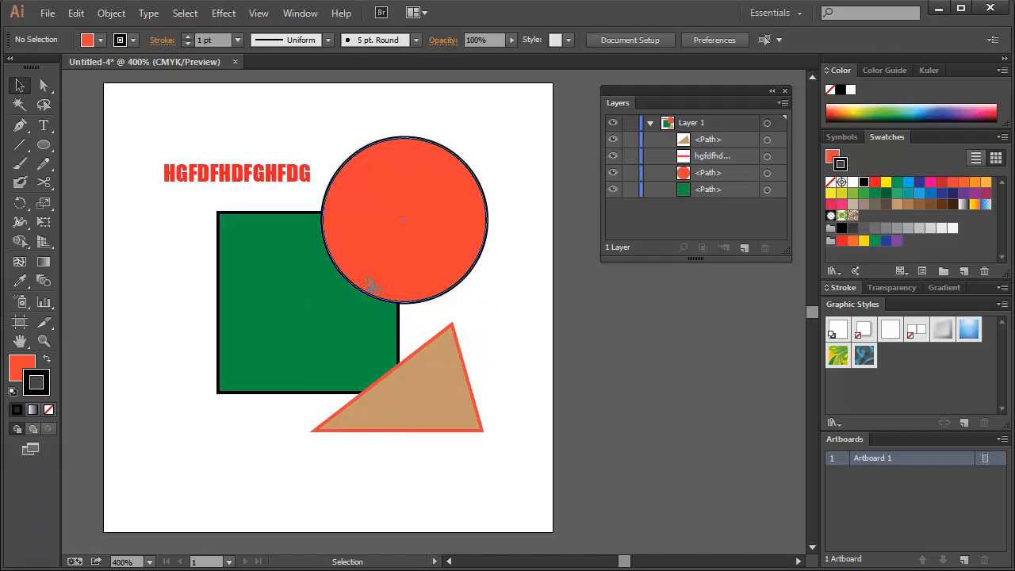
Create a new layer above Layer 1 and collapse the contents of Layer 1
left_click(680, 127)
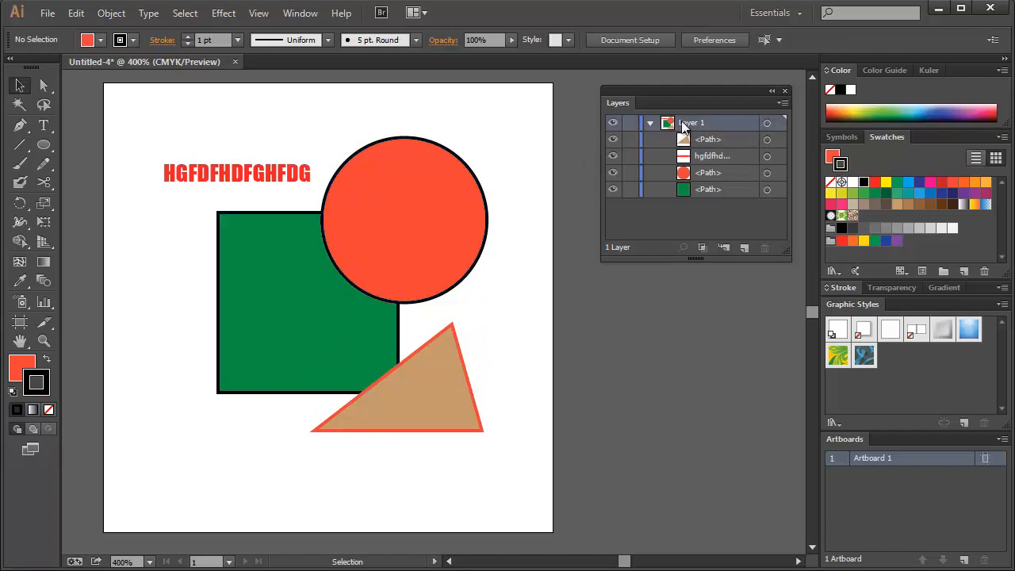
left_click(683, 216)
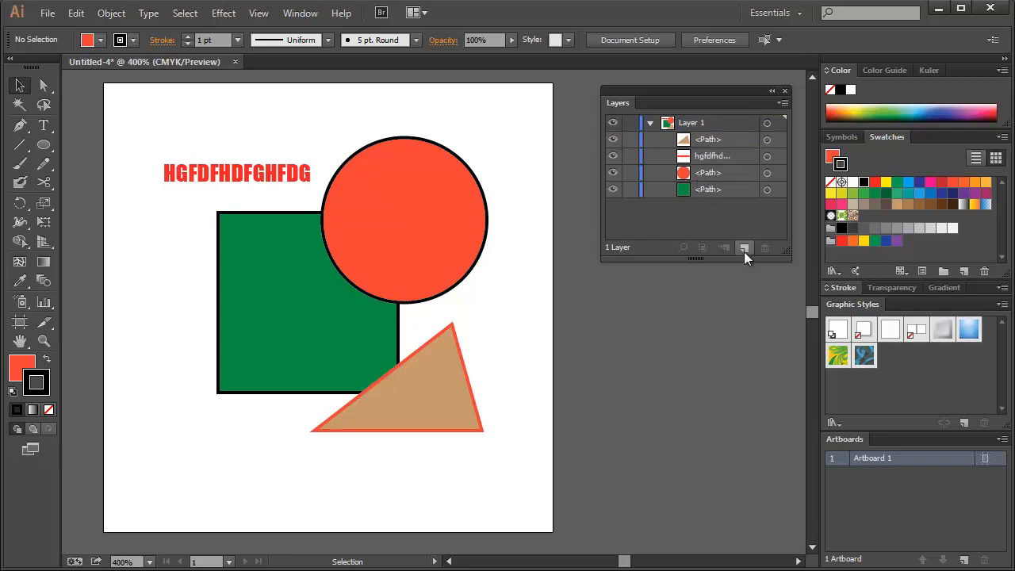
left_click(717, 173)
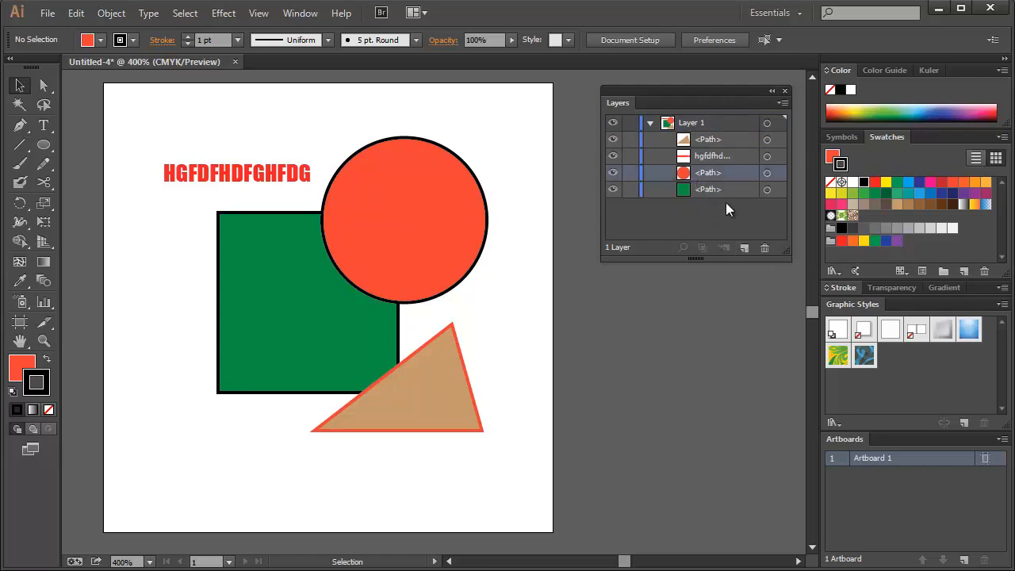
left_click(744, 248)
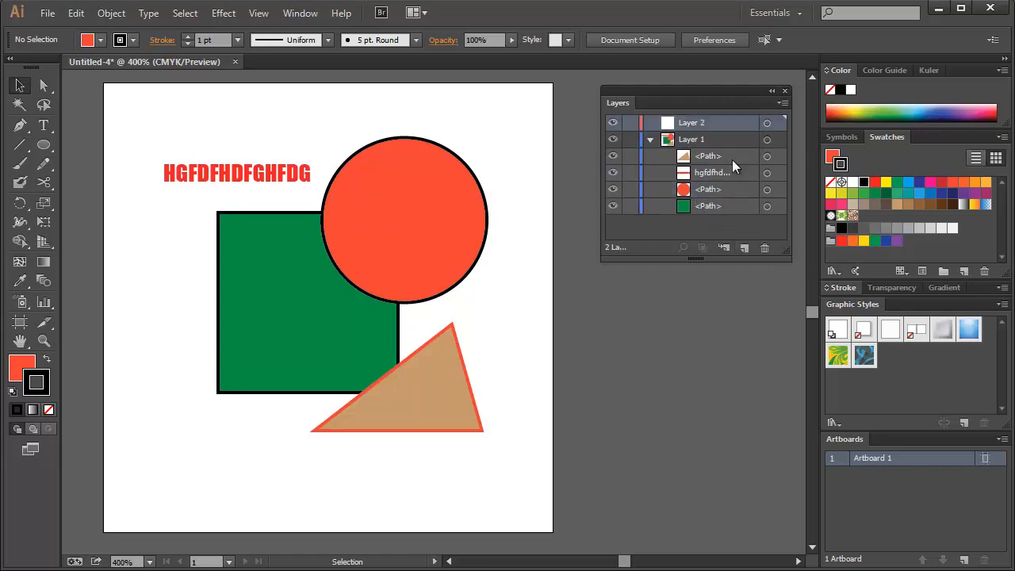
key("ctrl+z")
left_click(748, 247)
left_click(661, 138)
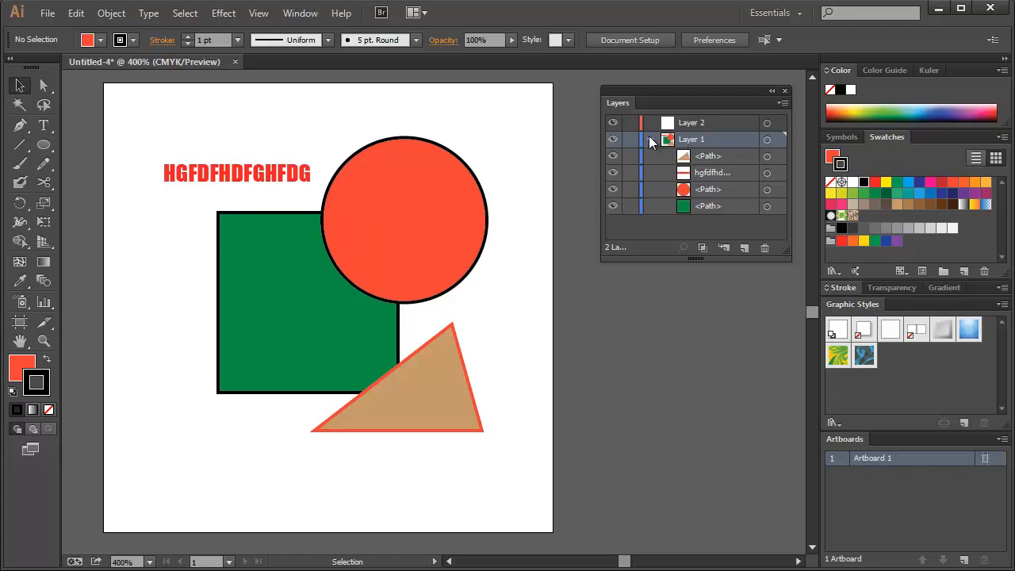
left_click(648, 140)
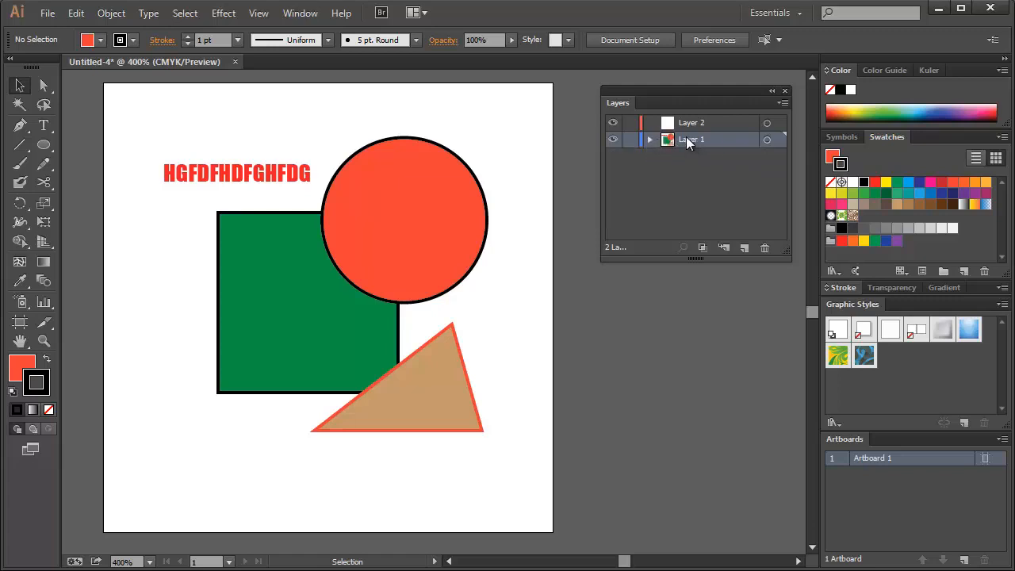
Draw a circle on Layer 2 over the green square's lower-left part and fill it light blue
left_click(689, 125)
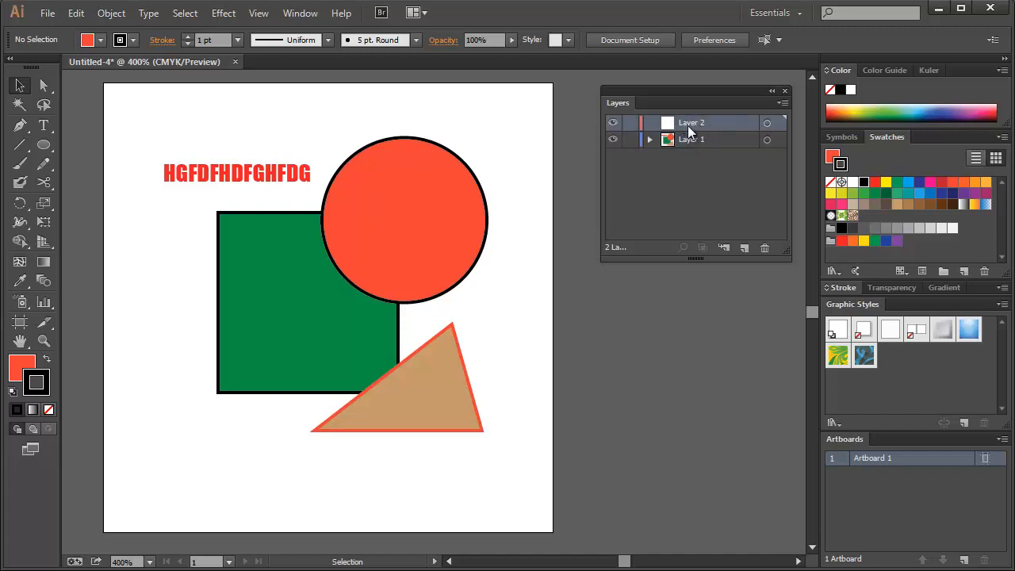
left_click(44, 145)
left_click_drag(140, 212, 287, 423)
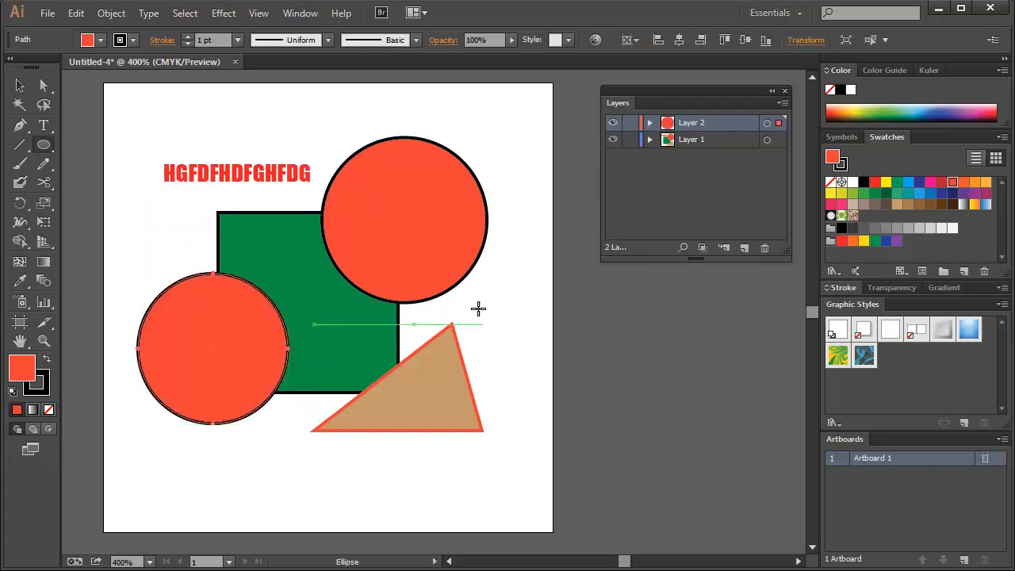
left_click(908, 184)
key("v")
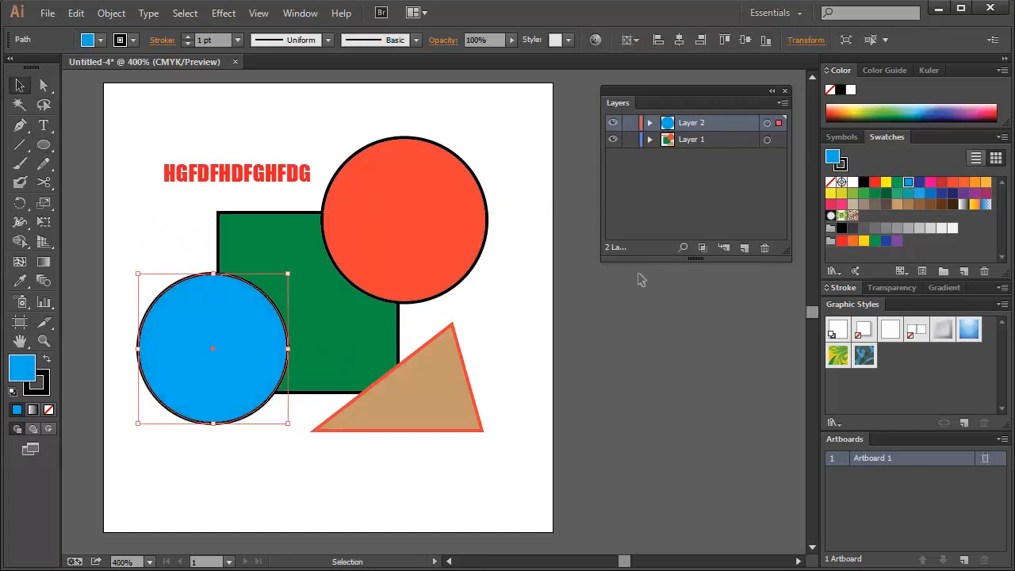
Select the red circle and the blue circle in turn to see which layer each belongs to
left_click(487, 264)
left_click(358, 239)
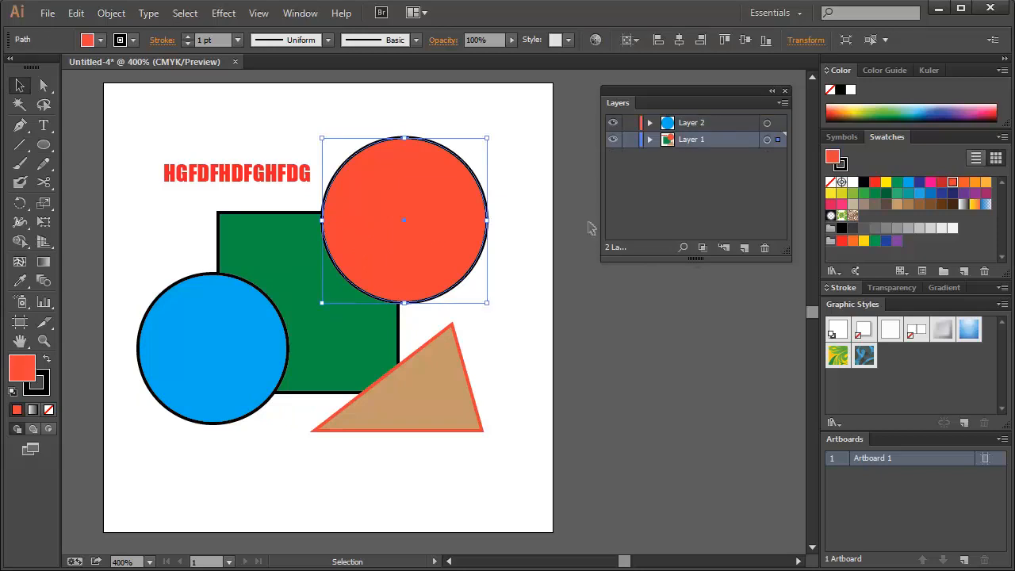
left_click(268, 377)
left_click(294, 481)
left_click(252, 384)
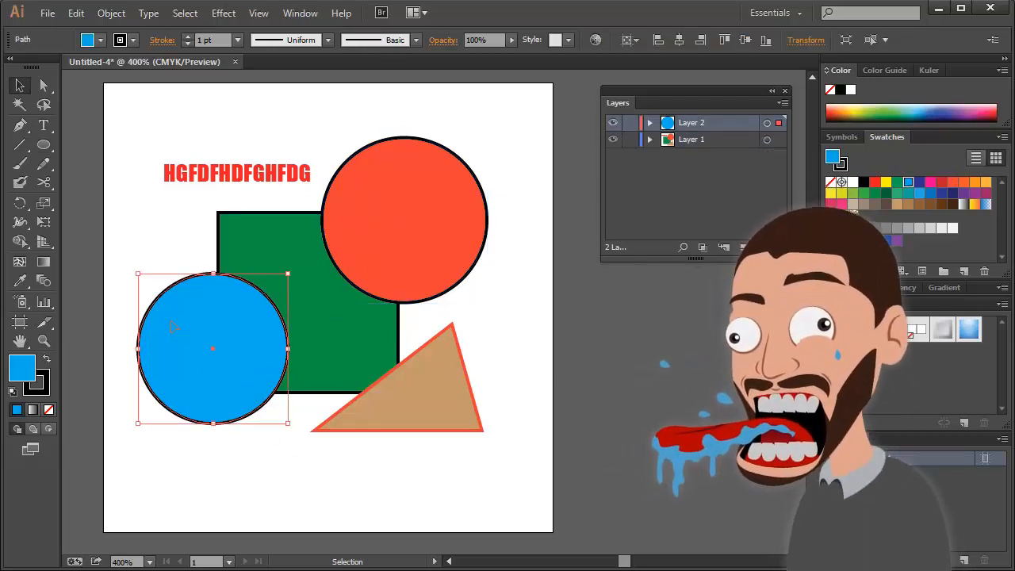
Expand and collapse Layer 1 and Layer 2 in turn to examine which objects each contains
left_click(649, 138)
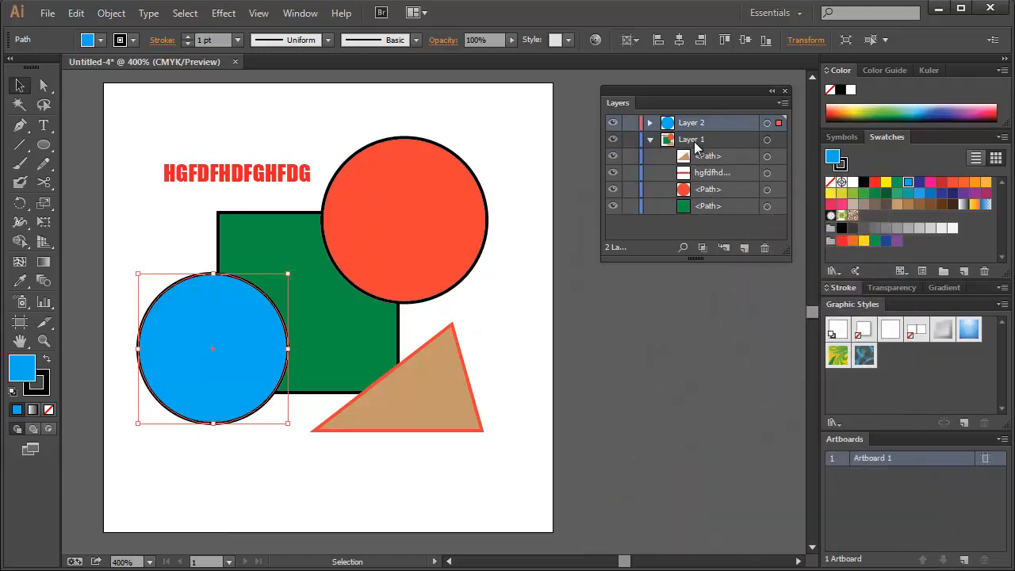
left_click(649, 140)
left_click(649, 124)
left_click(688, 141)
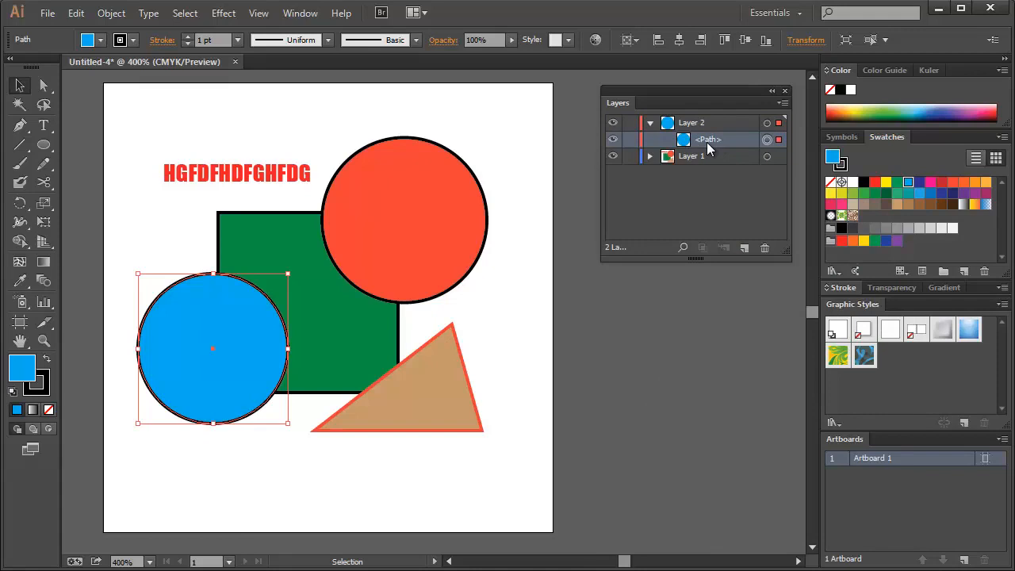
left_click(697, 125)
left_click(649, 123)
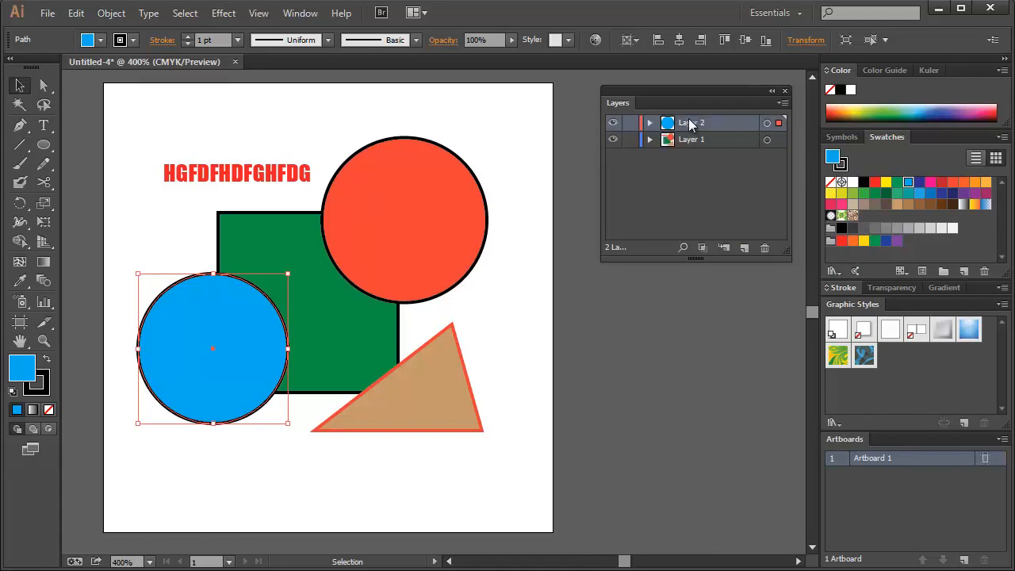
Rename Layer 2 as elementos02
double_click(690, 124)
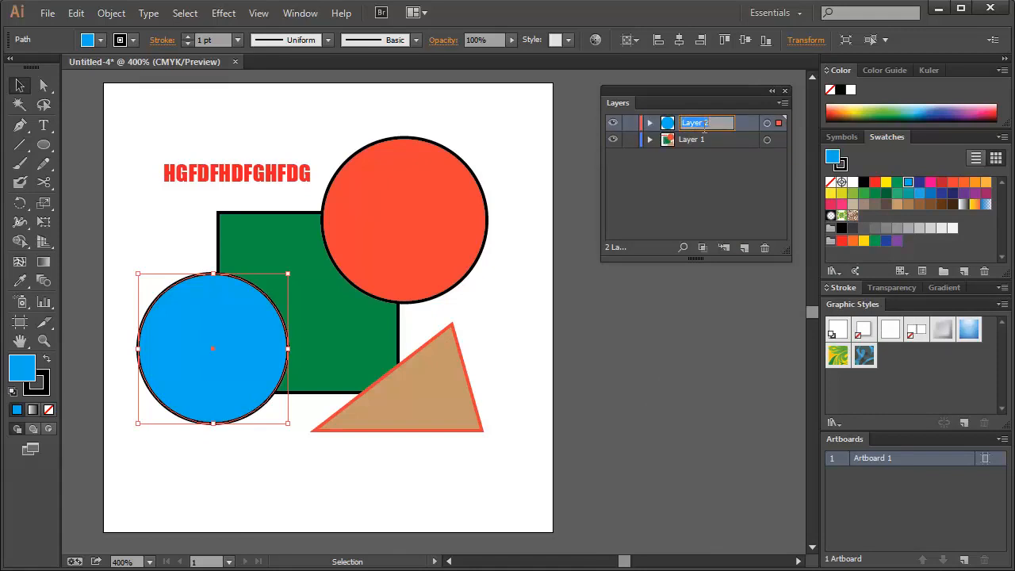
type("elementos02")
key("Return")
Rename Layer 1 as elementos01
left_click(690, 138)
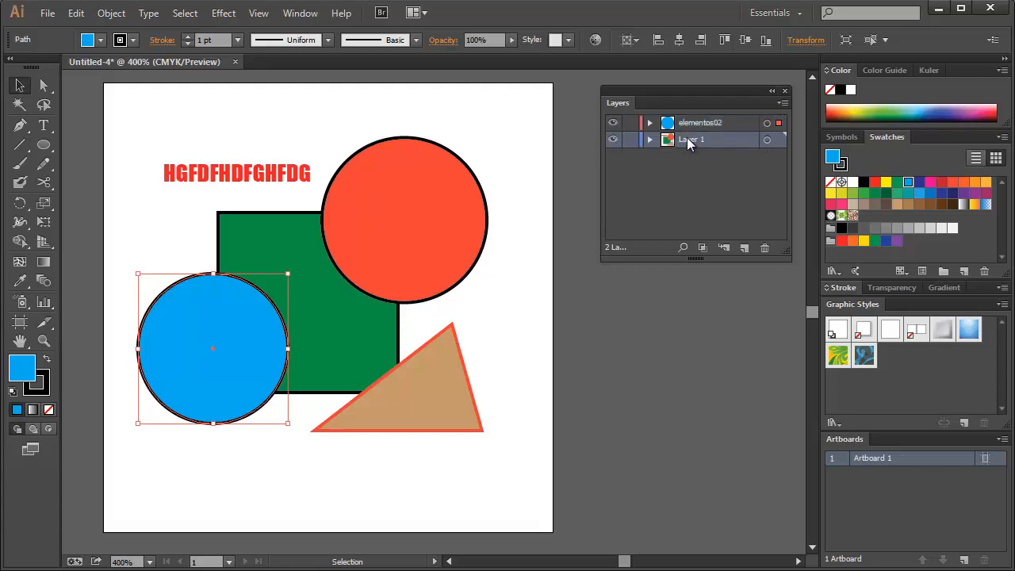
double_click(686, 140)
type("elementos01")
left_click(664, 189)
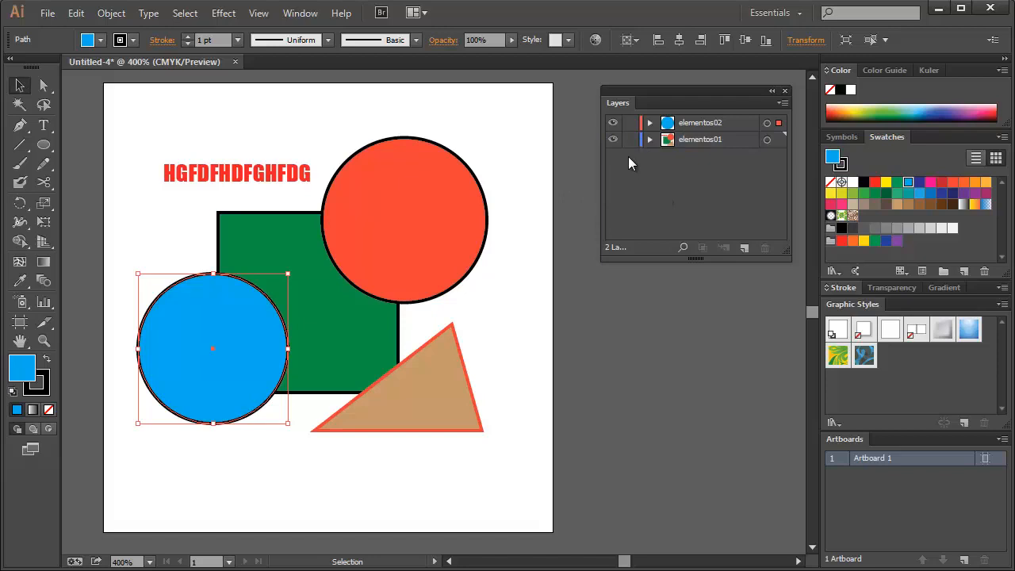
Hide and show the elementos02 layer, and do the same with elementos01, to demonstrate layer visibility
left_click(612, 123)
left_click(612, 123)
left_click(612, 122)
left_click(612, 122)
left_click(612, 140)
left_click(612, 140)
left_click(612, 140)
left_click(612, 139)
left_click(612, 139)
left_click(612, 140)
left_click(611, 142)
left_click(612, 141)
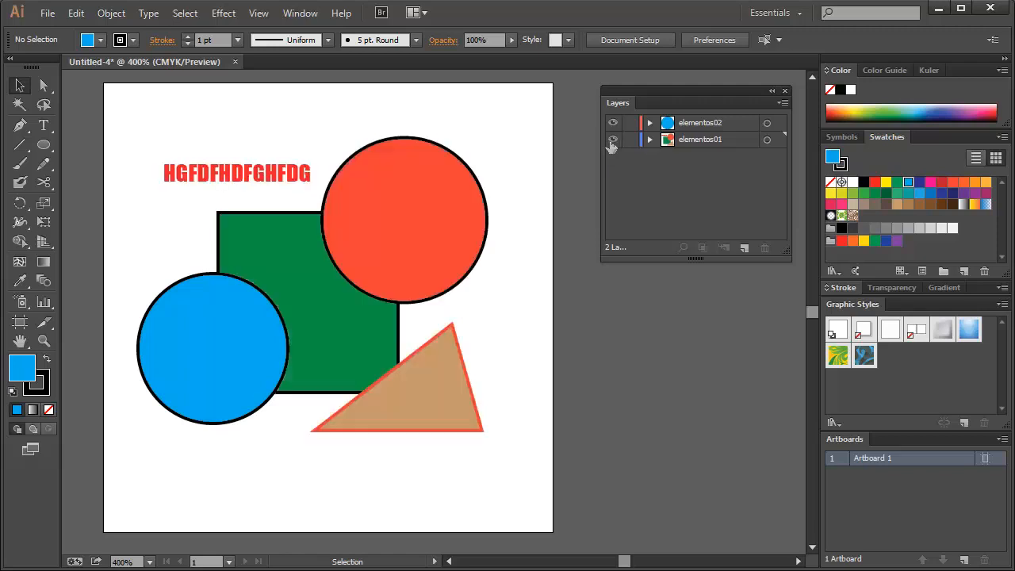
Expand elementos01, switch the visibility of its triangle and text entries off and on, and collapse the layer
left_click(648, 141)
left_click(611, 156)
left_click(612, 173)
left_click(612, 171)
left_click(611, 157)
left_click(612, 158)
left_click(613, 170)
left_click(613, 159)
left_click(612, 169)
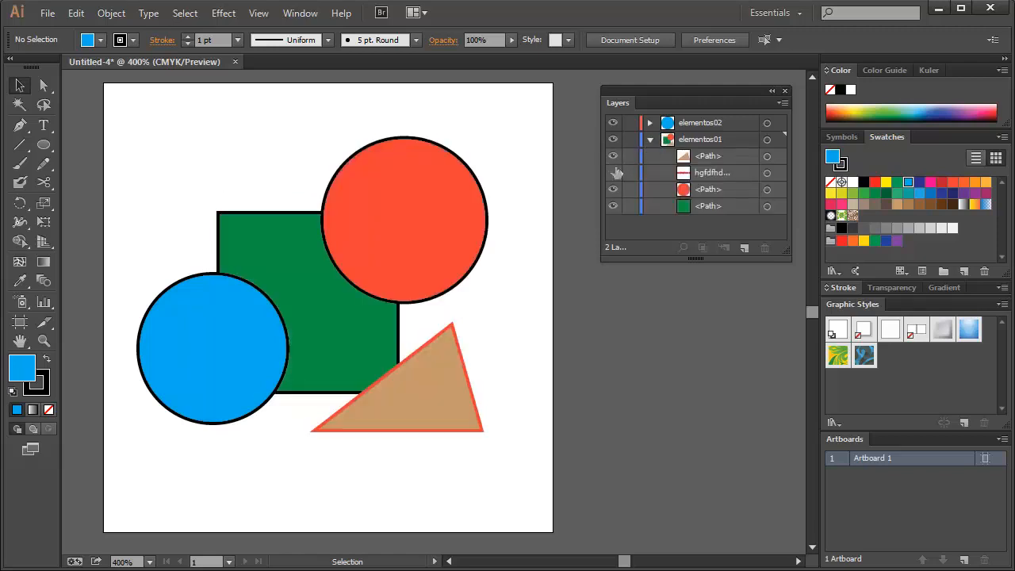
left_click(649, 140)
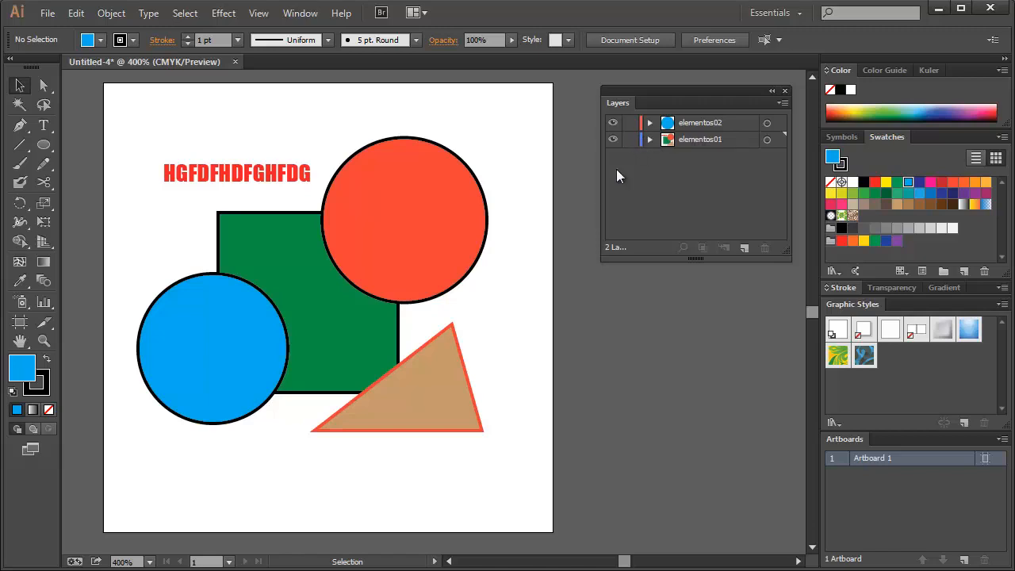
Select the blue and red circles alternately to compare the selection colours of their layers, ending on the blue circle
left_click(142, 321)
left_click(362, 220)
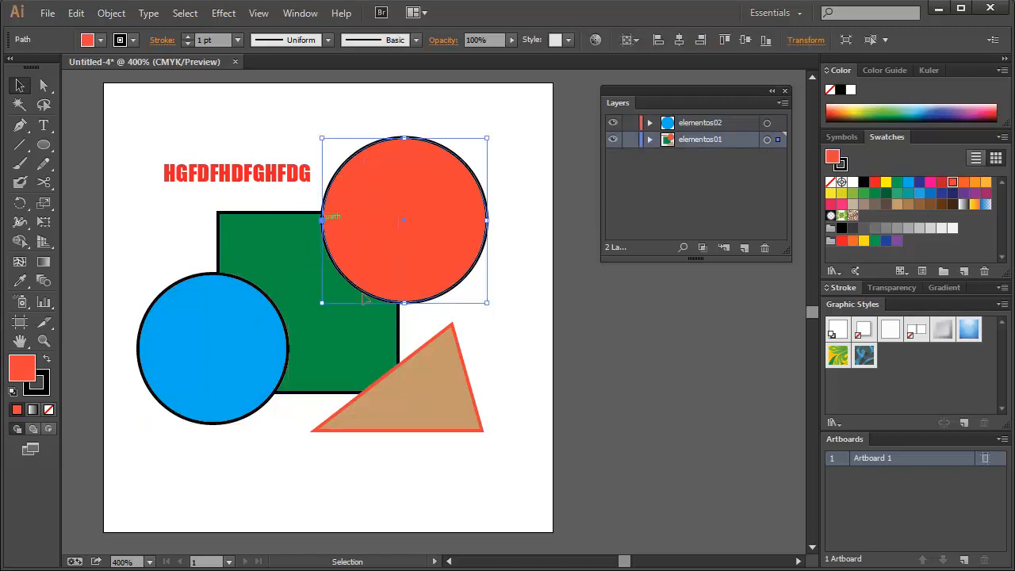
left_click(721, 161)
left_click(698, 145)
left_click(523, 189)
left_click(432, 217)
left_click(181, 303)
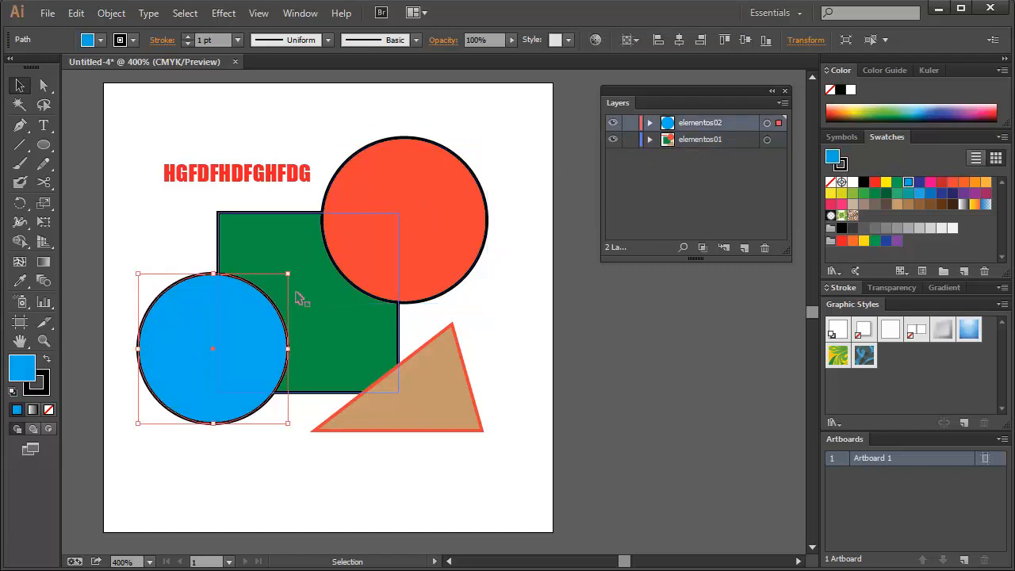
Open the layer options of elementos02 and examine the preset and custom choices for its colour
double_click(738, 122)
left_click_drag(780, 29, 694, 140)
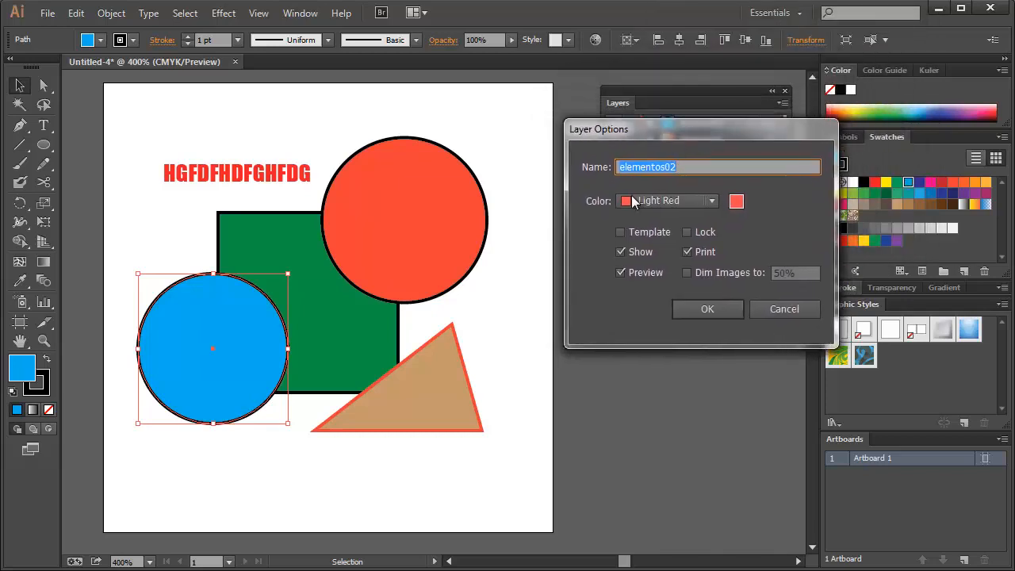
left_click(656, 205)
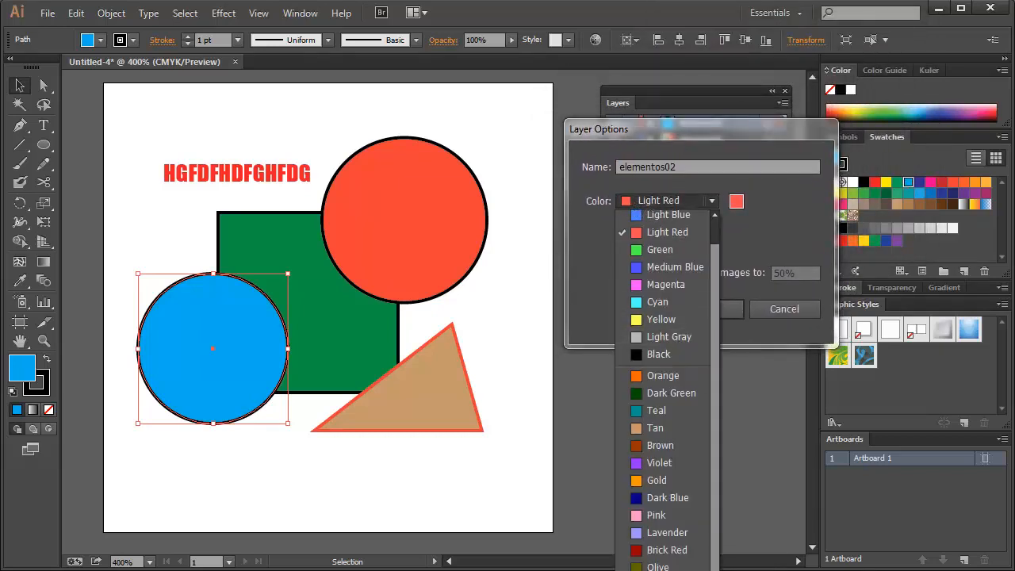
left_click(756, 242)
left_click(737, 204)
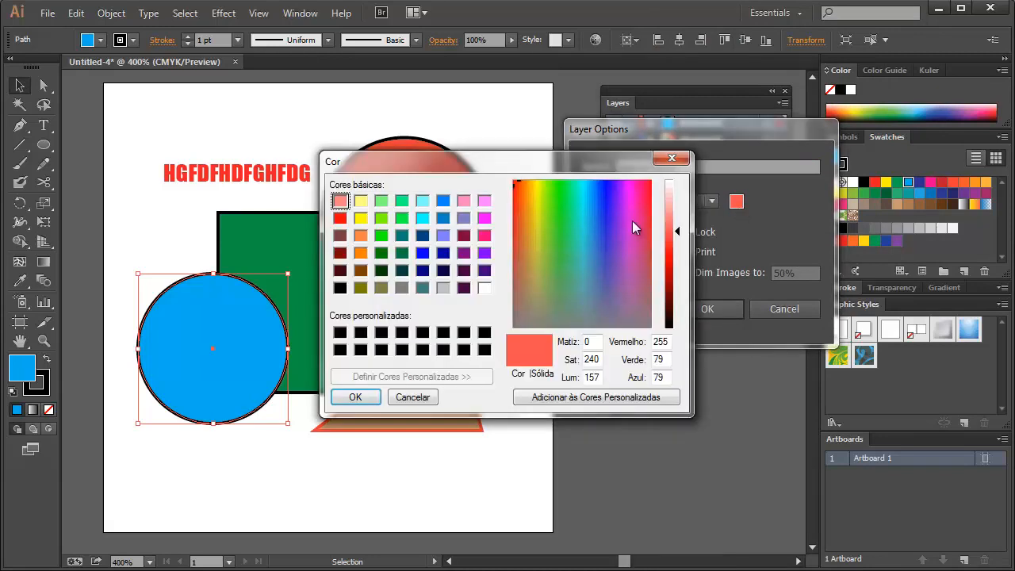
left_click(672, 160)
left_click_drag(721, 133, 706, 131)
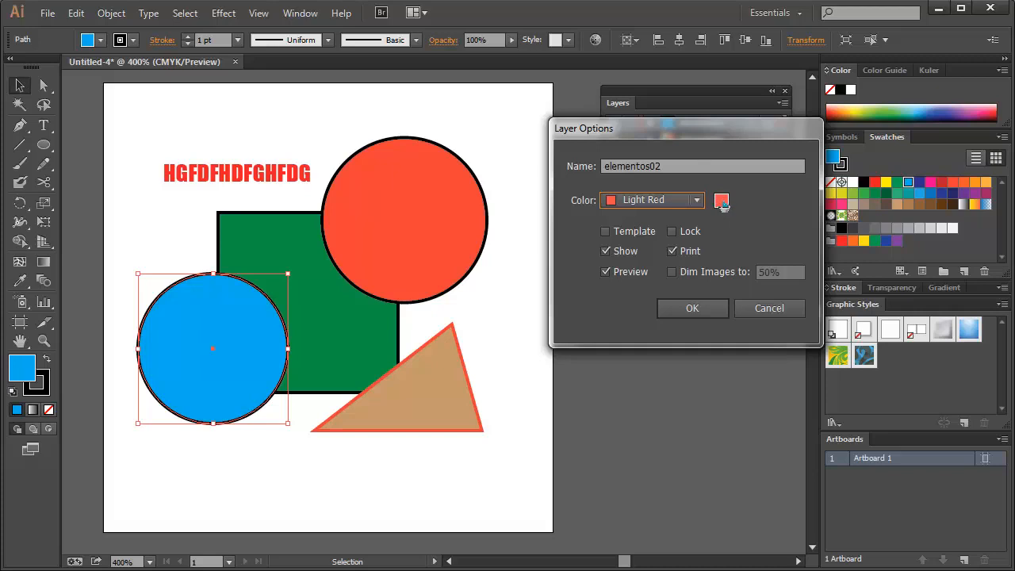
Set the elementos02 layer colour to a custom light green with RGB 165, 211, 122
left_click(719, 202)
left_click_drag(589, 169, 619, 168)
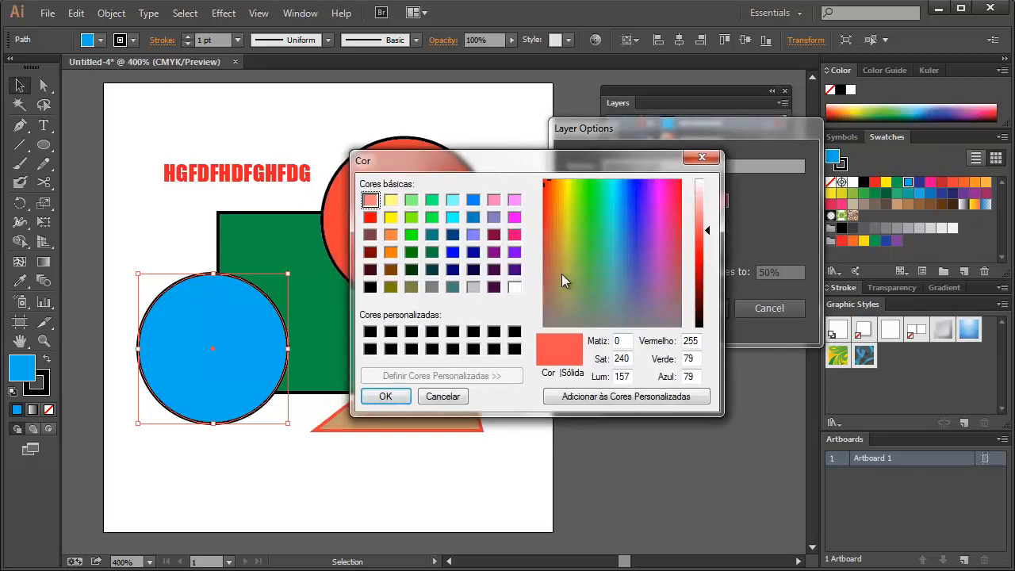
left_click_drag(567, 148, 577, 137)
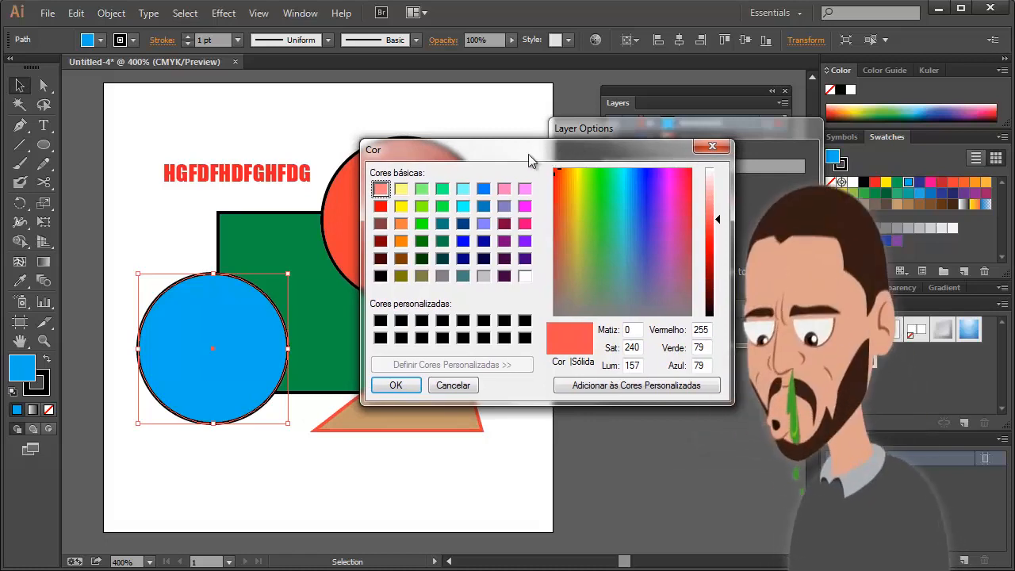
left_click_drag(465, 153, 484, 157)
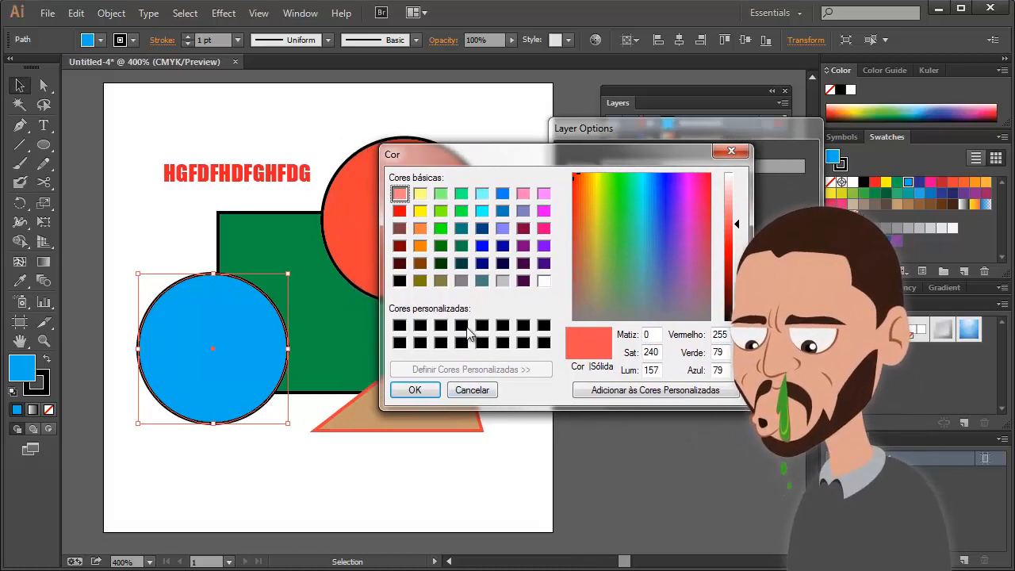
left_click_drag(634, 190, 607, 242)
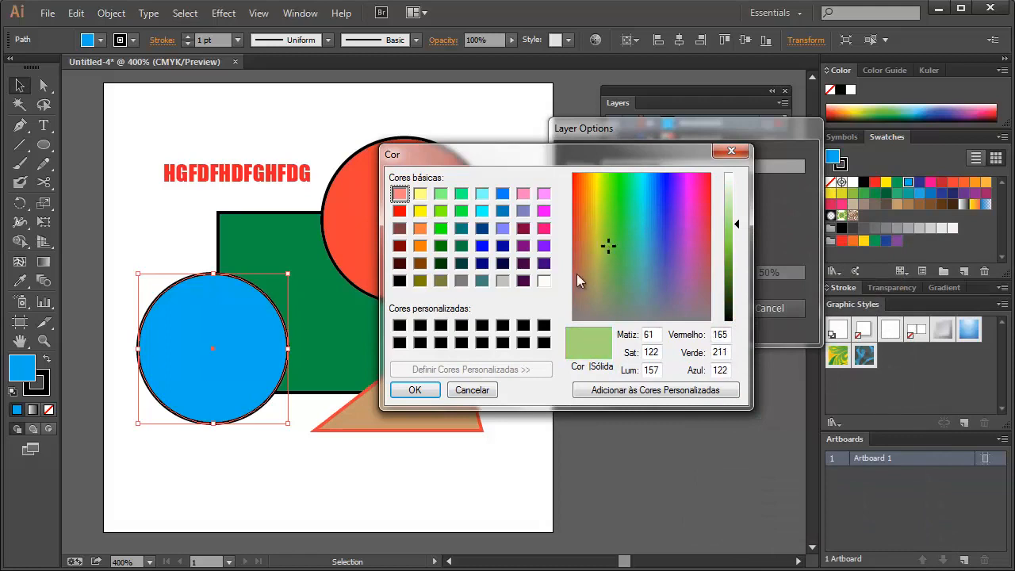
left_click(414, 389)
left_click(696, 307)
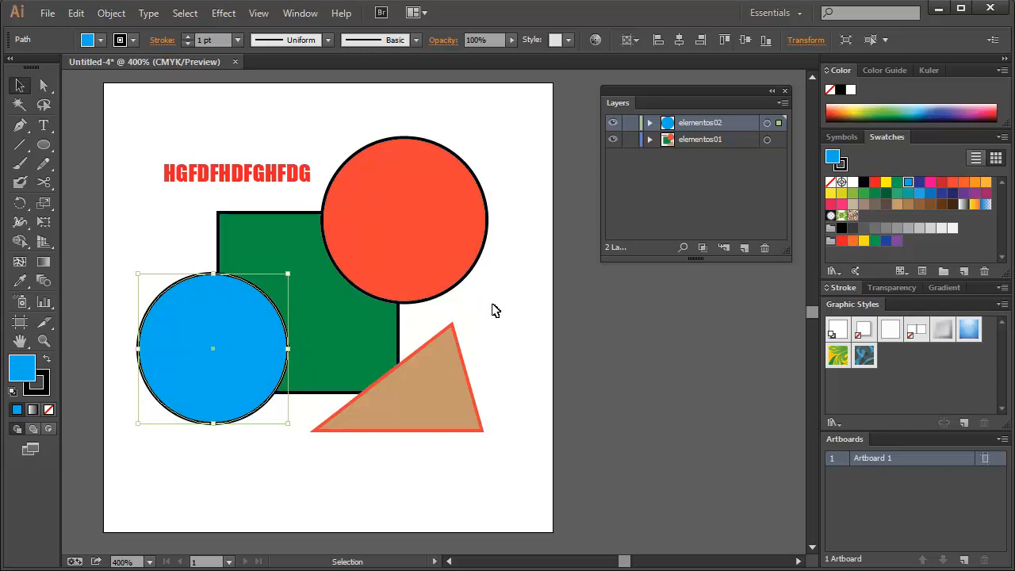
Create five new empty layers above elementos02 and lengthen the Layers panel so all layers fit
left_click(744, 248)
left_click(743, 248)
left_click(744, 248)
left_click(743, 248)
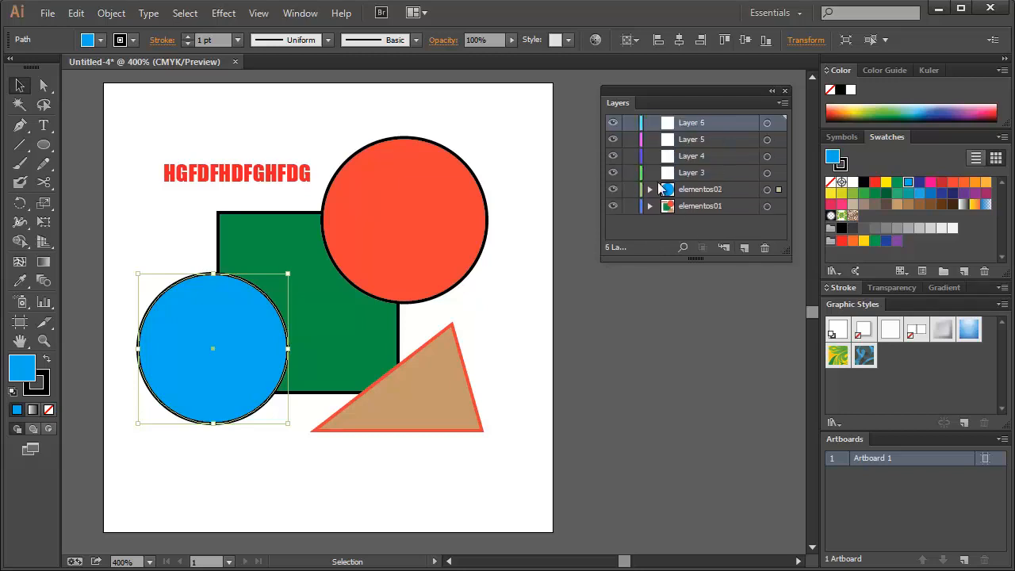
left_click(743, 248)
left_click_drag(694, 263, 694, 358)
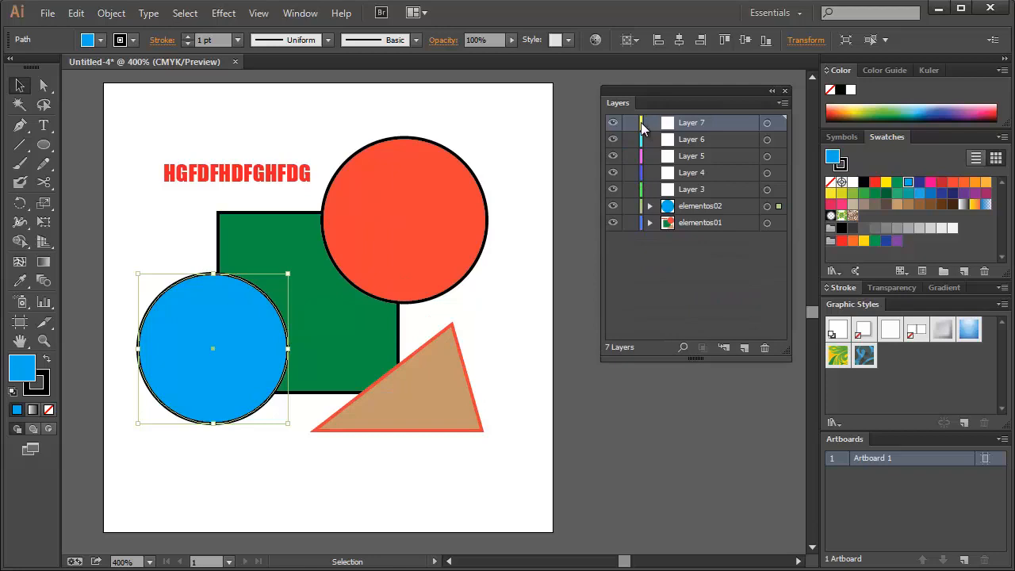
Delete the five empty layers, Layer 7 through Layer 3, leaving only elementos02 and elementos01
key("z")
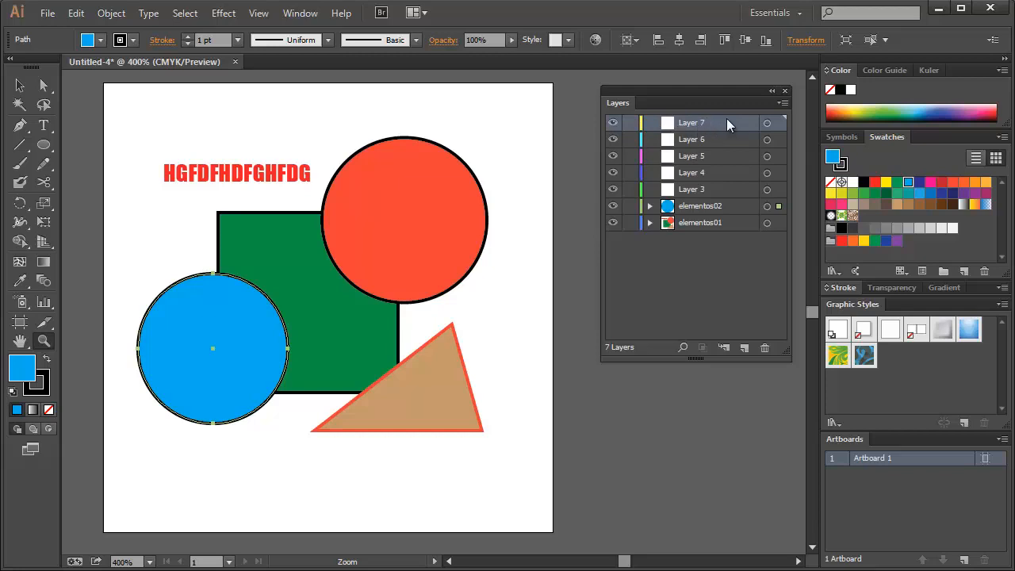
left_click(764, 348)
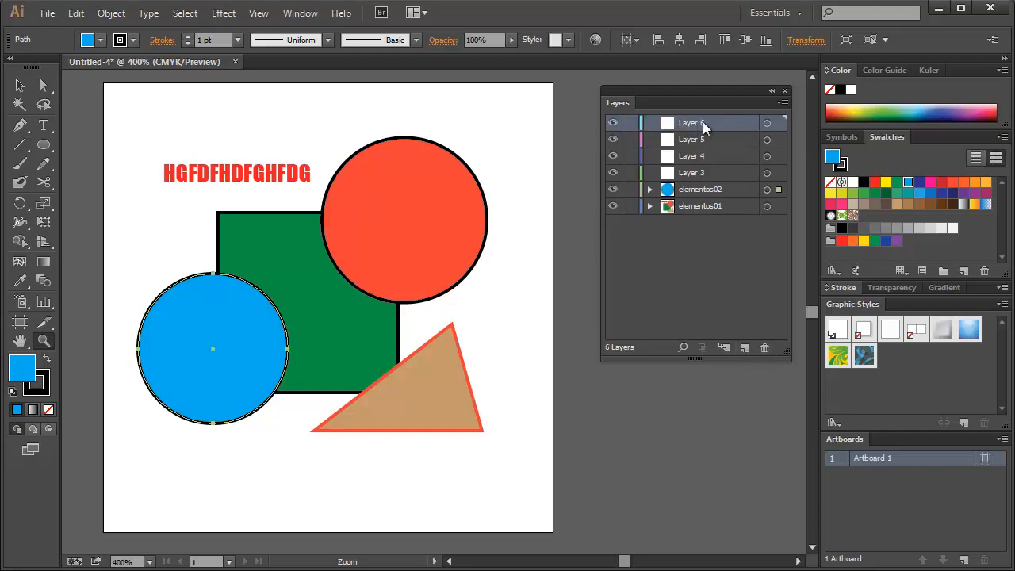
left_click_drag(715, 125, 764, 348)
left_click_drag(718, 138, 764, 348)
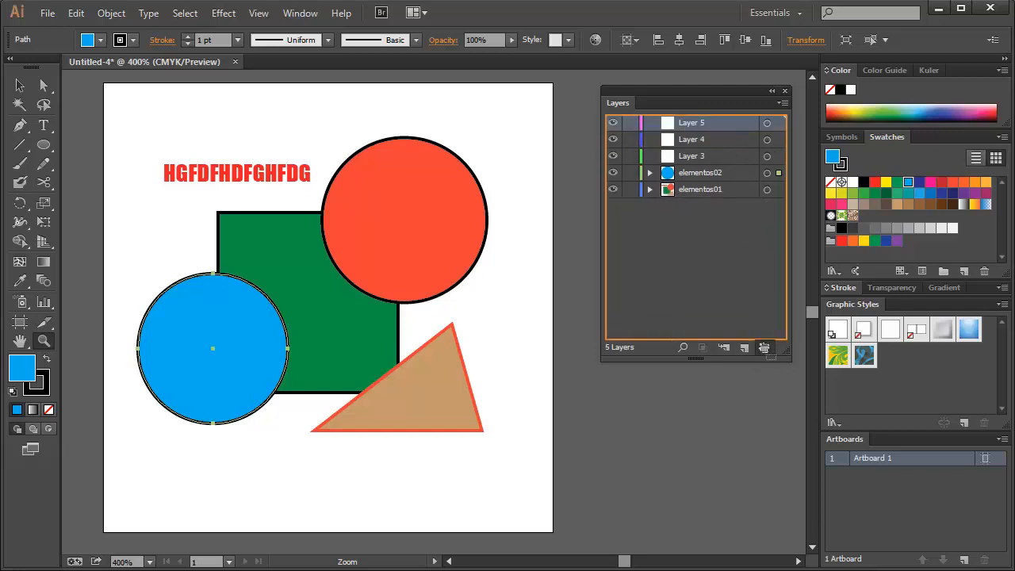
left_click_drag(730, 127, 764, 347)
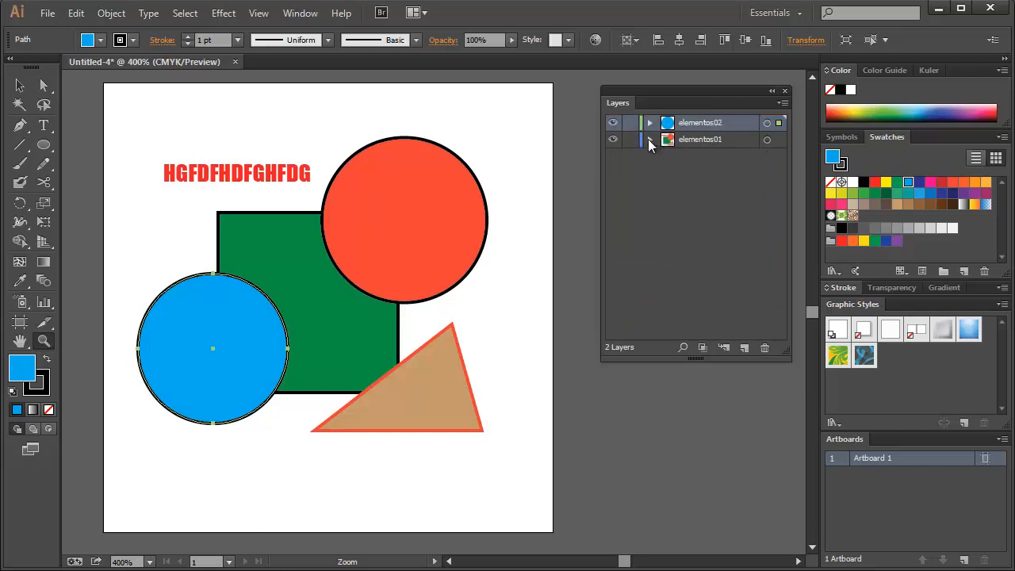
Expand elementos01 and elementos02 to list their contents and deselect the blue circle
left_click(649, 139)
left_click(649, 122)
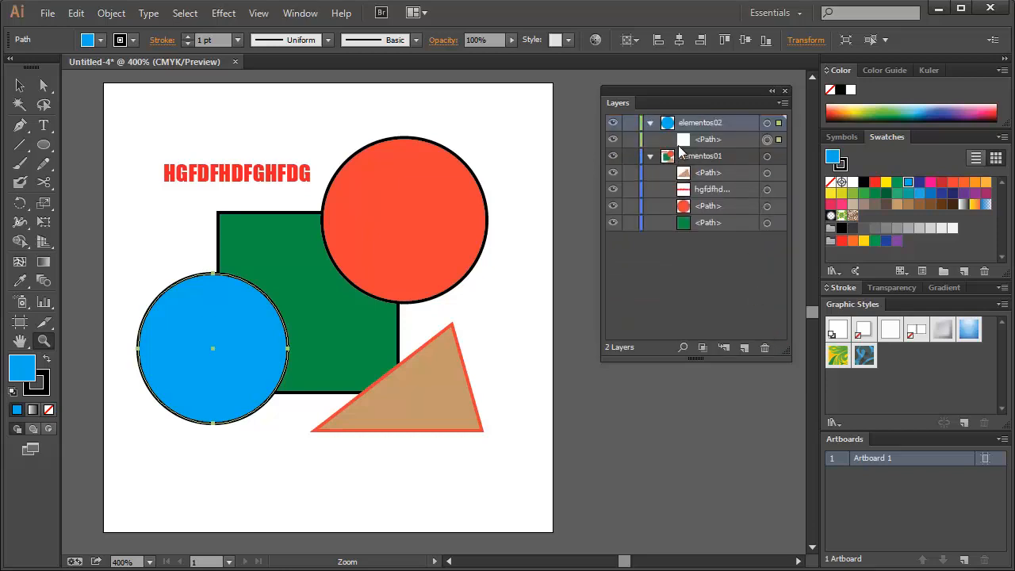
left_click(701, 249)
left_click(533, 311)
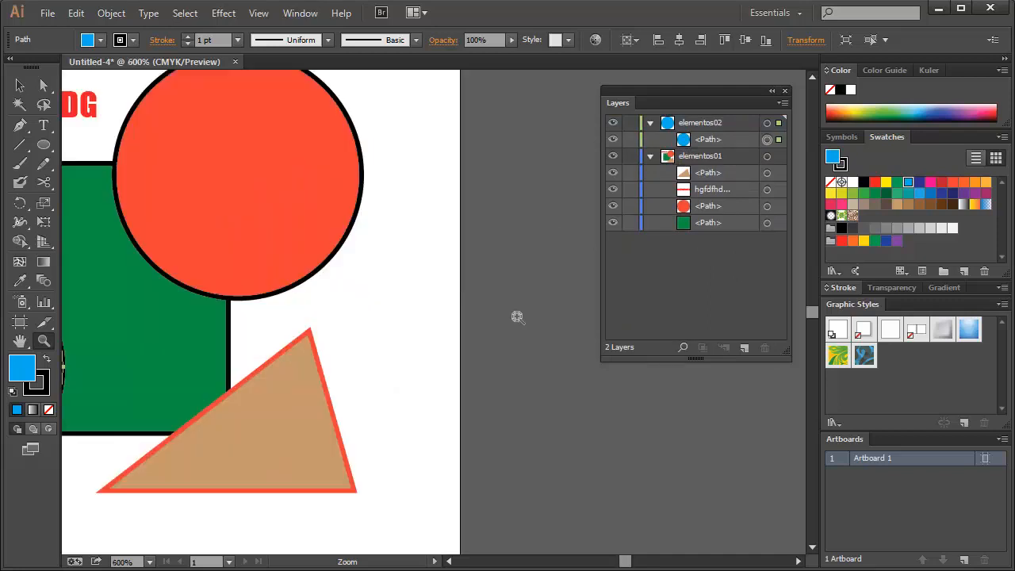
key("ctrl+0")
key("v")
left_click(246, 154)
key("space")
left_click_drag(405, 229, 292, 228)
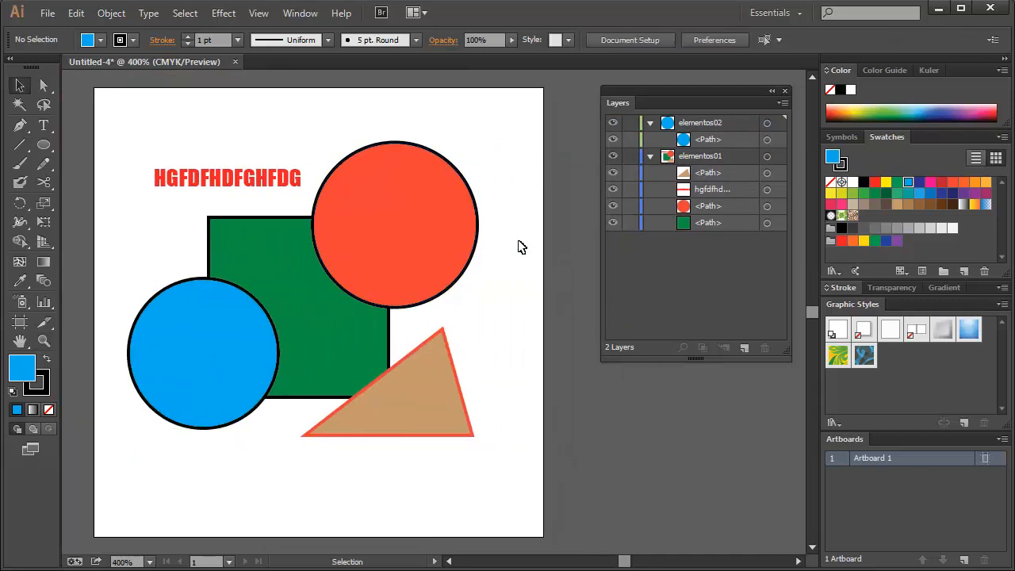
Move the red circle from the elementos01 layer to the elementos02 layer
left_click(354, 210)
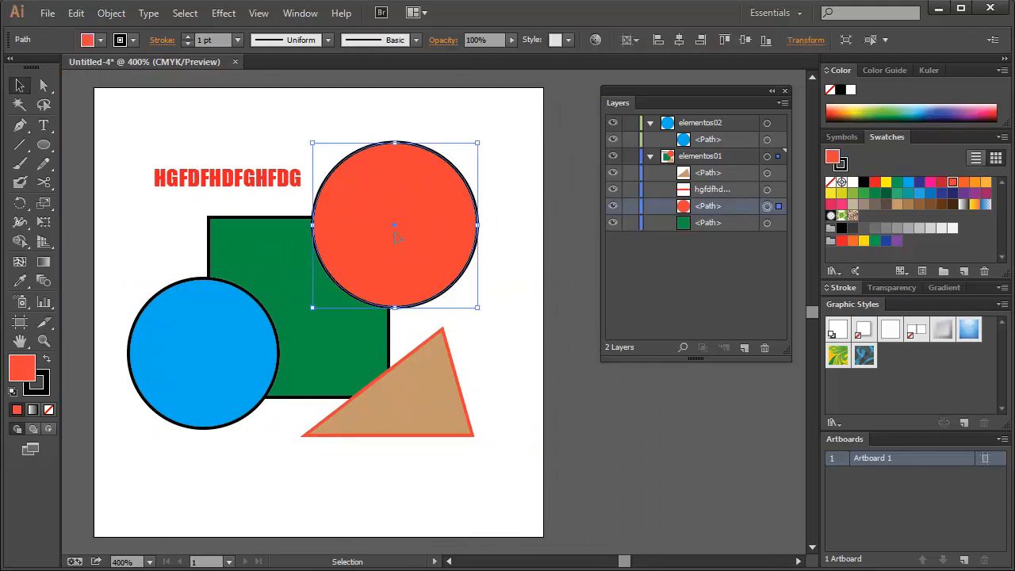
left_click(686, 157)
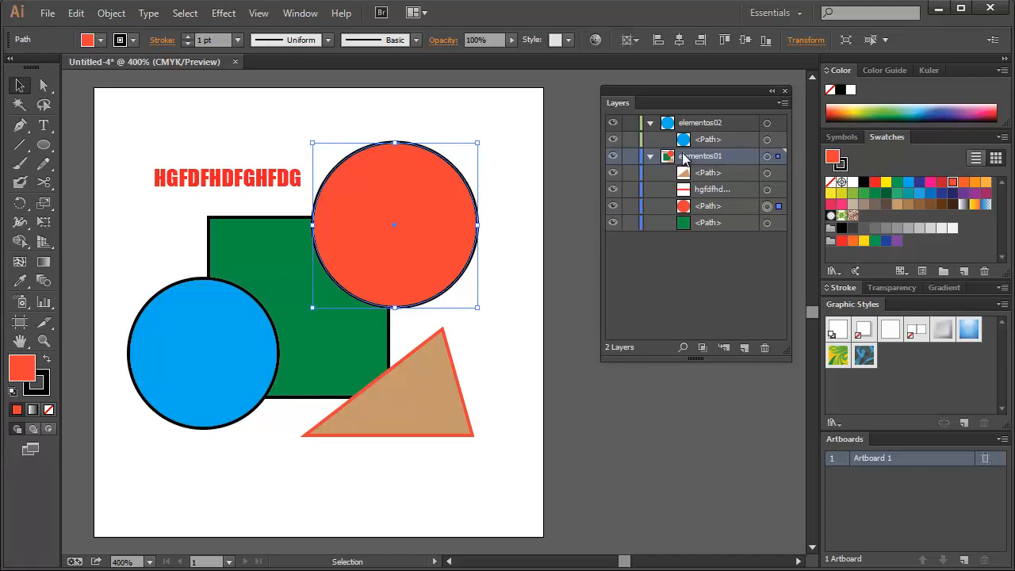
left_click(702, 127)
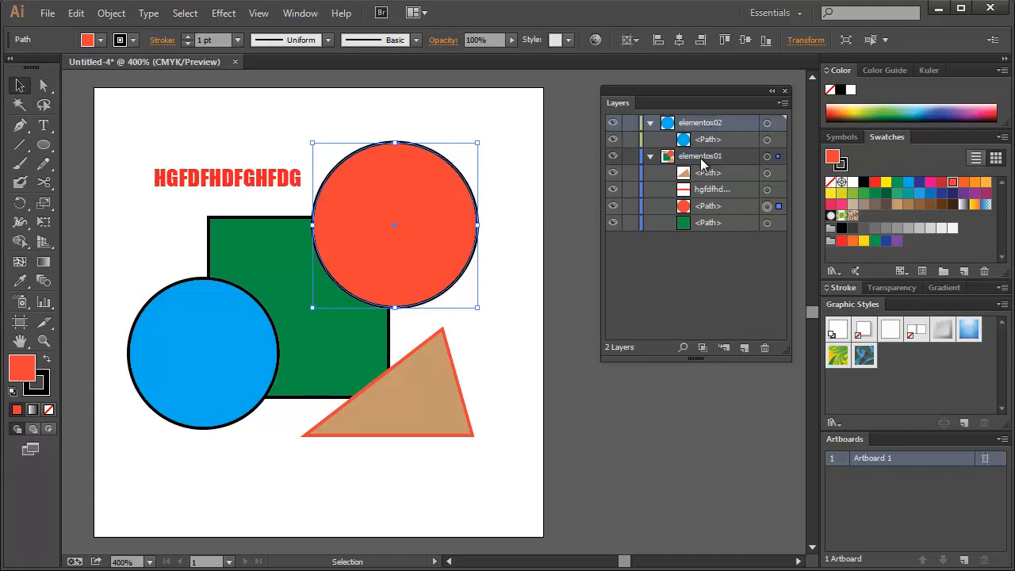
left_click(700, 159)
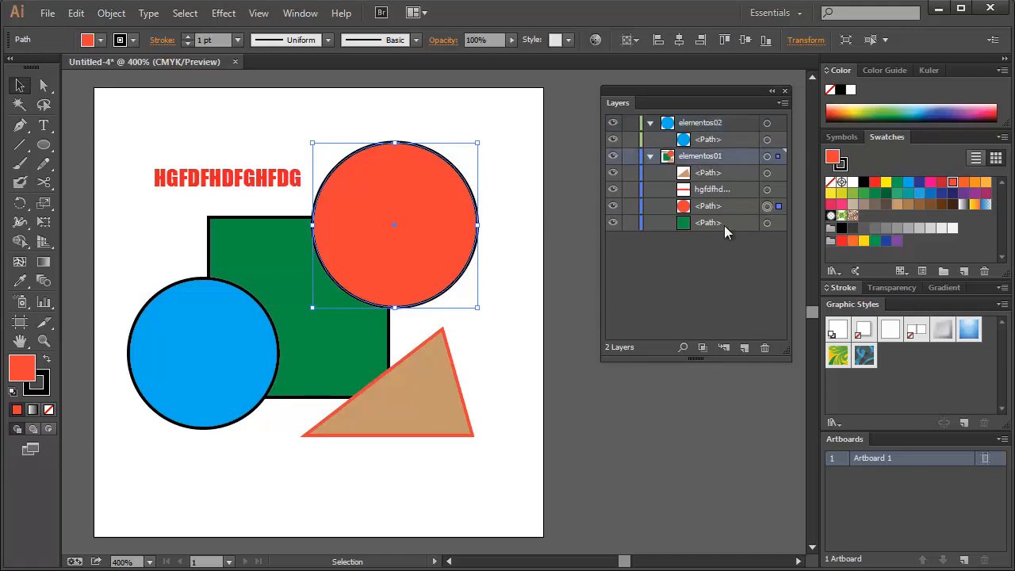
left_click(490, 260)
left_click(396, 226)
left_click_drag(779, 129, 778, 126)
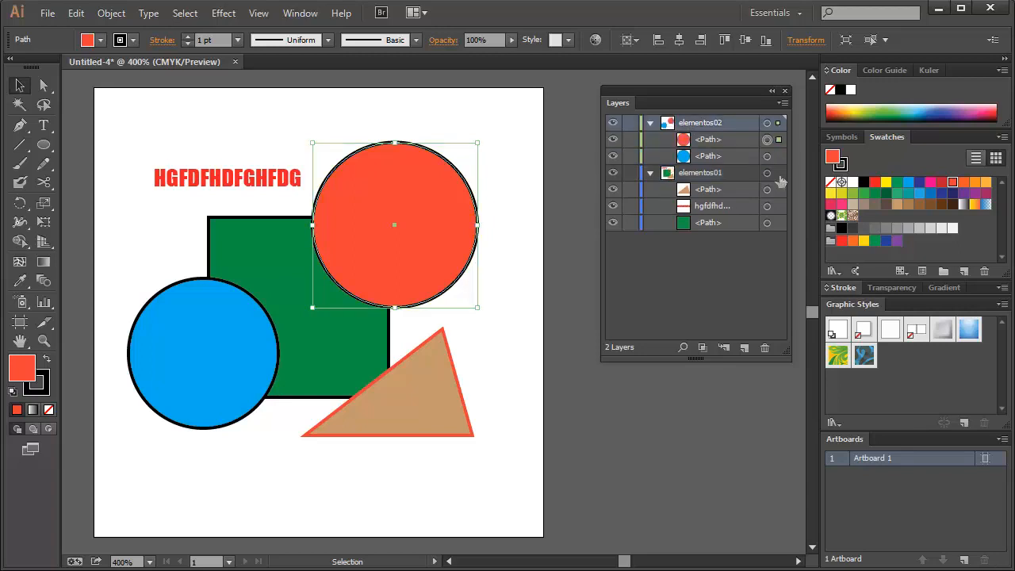
Switch the visibility of the elementos02 layer off and on repeatedly, leaving it visible with no layer selected
left_click(701, 124)
left_click(612, 123)
left_click(613, 123)
left_click(612, 123)
left_click(612, 122)
left_click(613, 123)
left_click(613, 123)
left_click(613, 123)
left_click(613, 122)
left_click(613, 123)
left_click(613, 122)
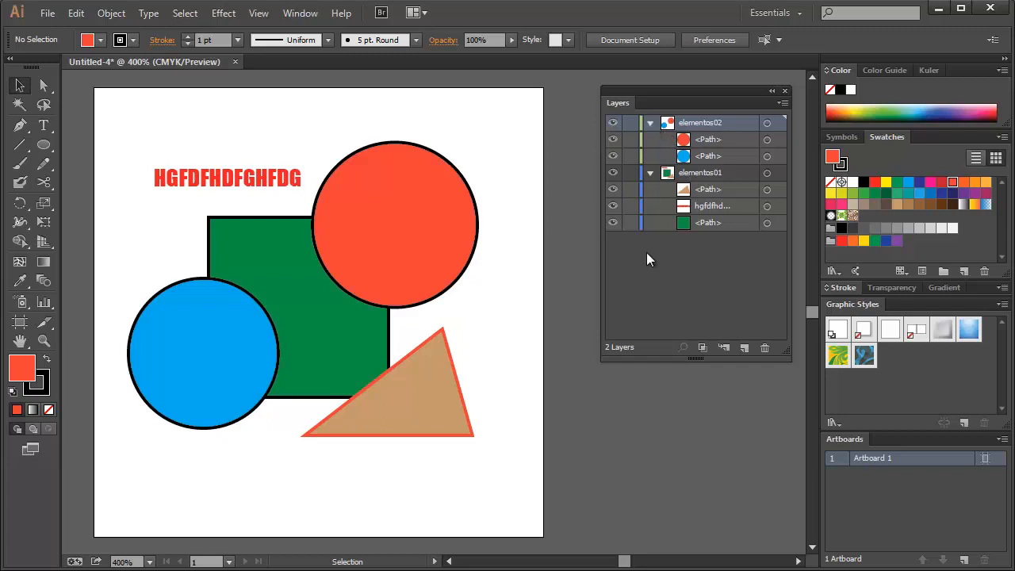
left_click(663, 287)
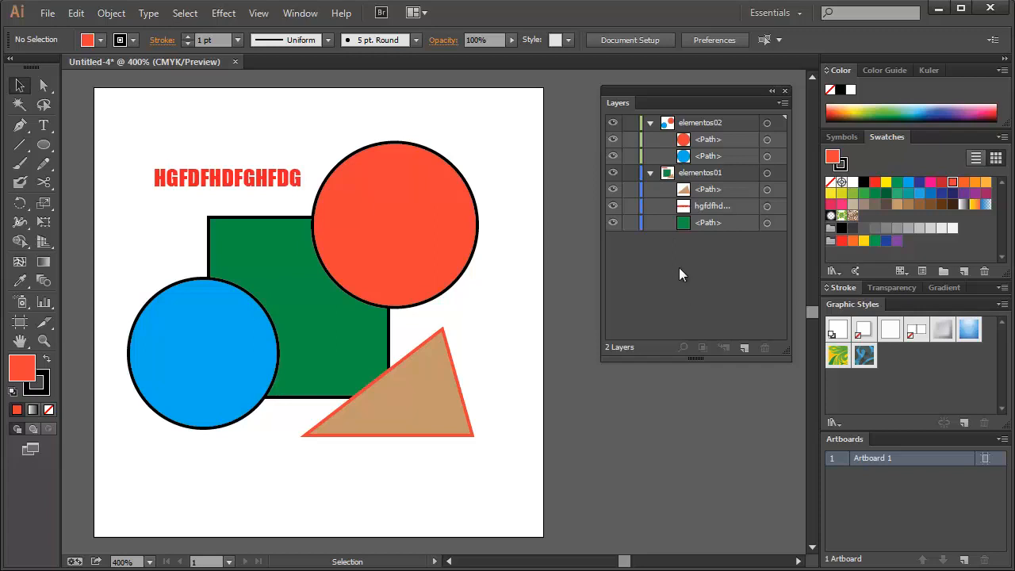
Collapse and expand elementos01 and elementos02 repeatedly to examine how their contents are grouped, leaving both expanded
left_click(650, 172)
left_click(650, 123)
left_click(690, 140)
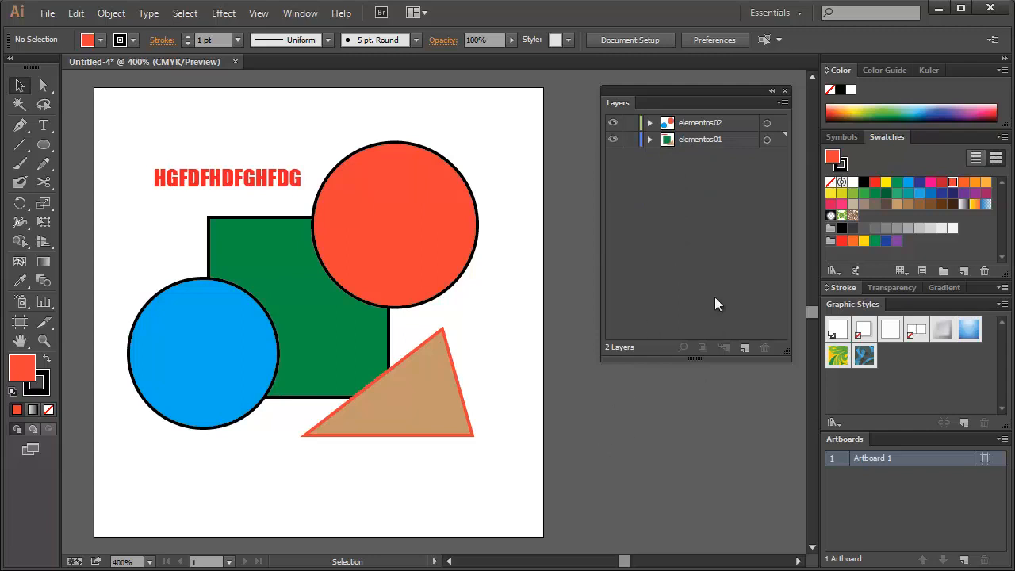
left_click(650, 140)
left_click(650, 123)
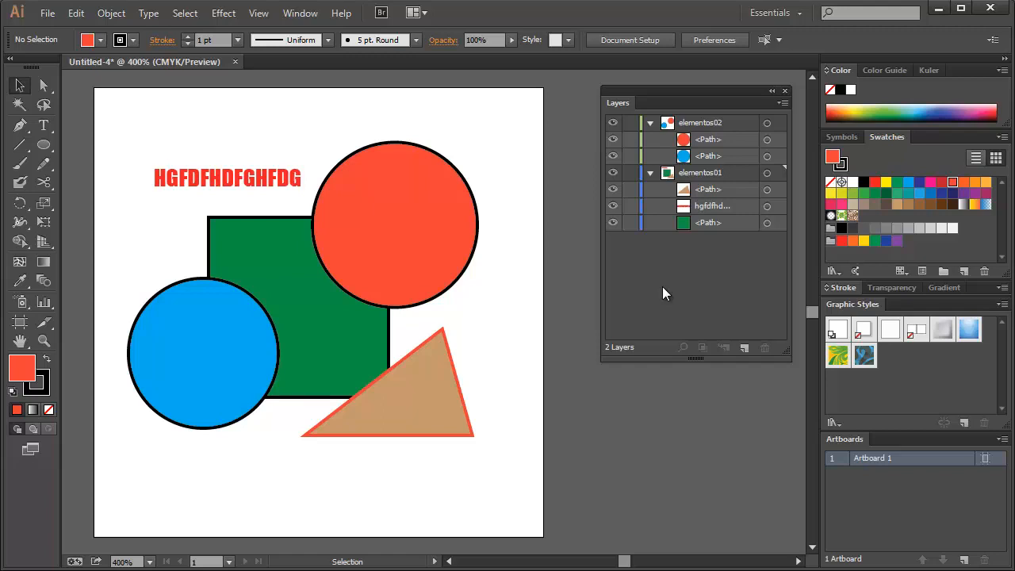
left_click(648, 123)
left_click(650, 140)
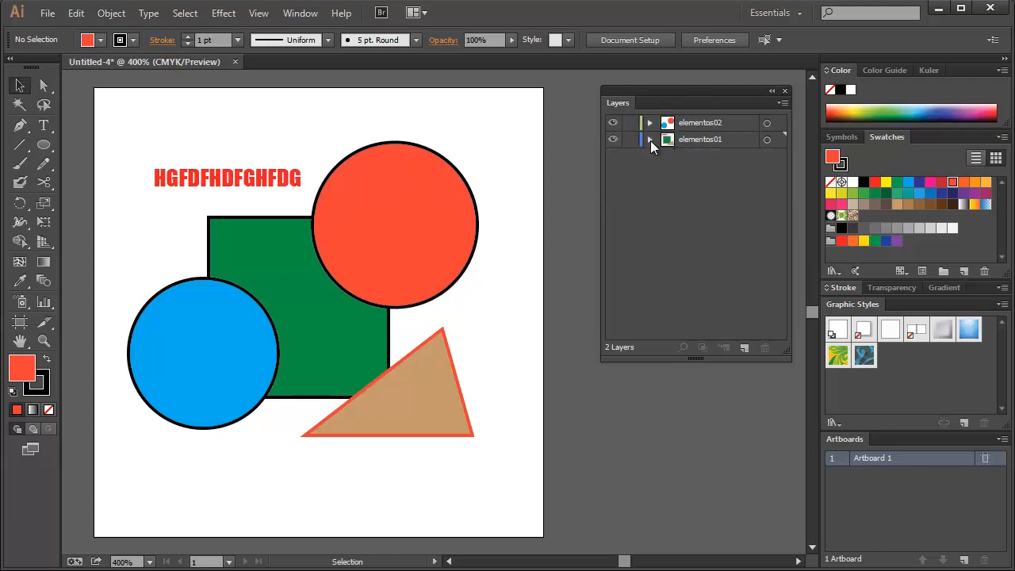
left_click(650, 139)
left_click(649, 123)
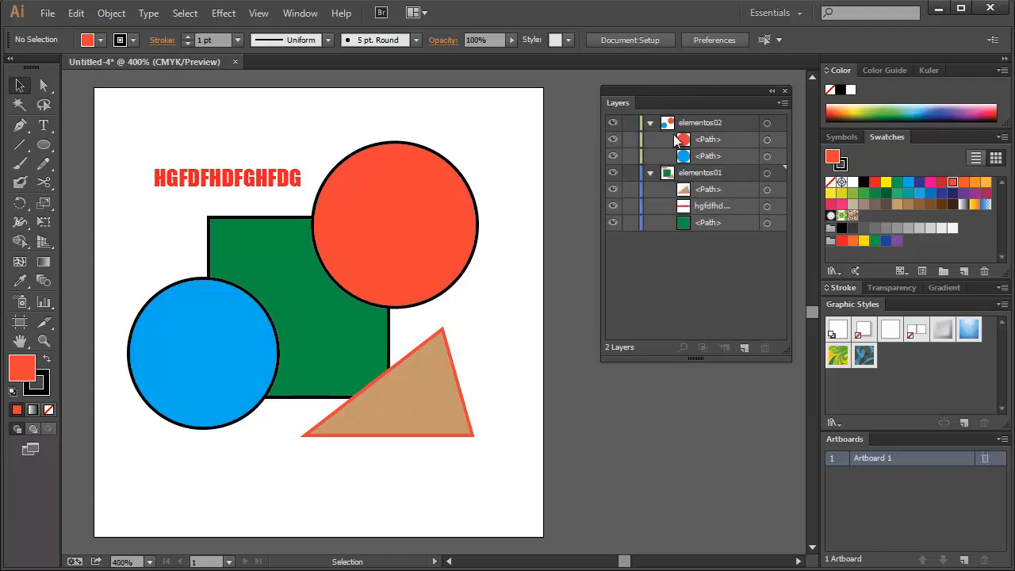
Lock the red circle in elementos02, try to select it on the artboard, and toggle its lock off and on
left_click(630, 141)
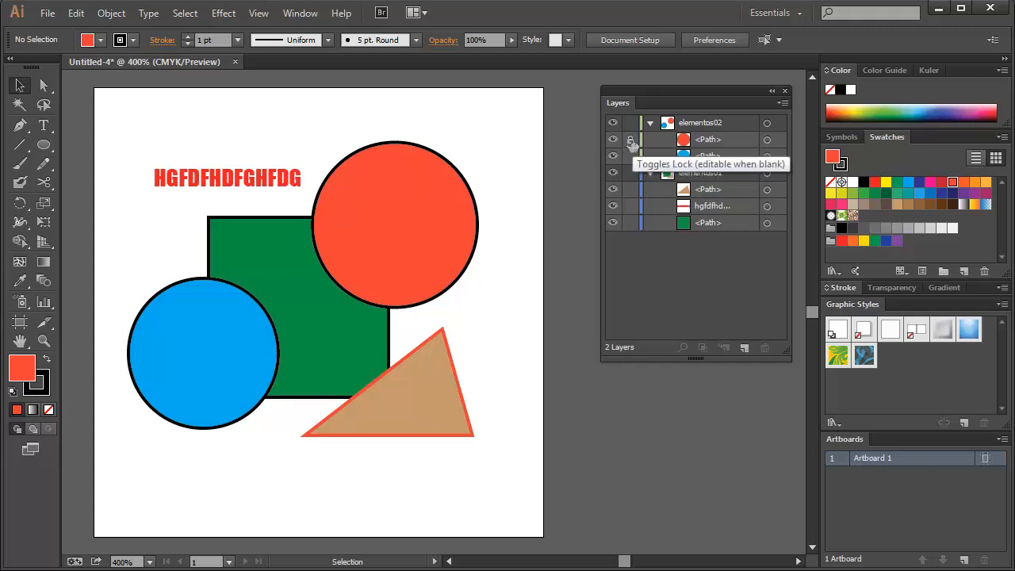
left_click_drag(431, 130, 459, 110)
left_click_drag(451, 151, 440, 179)
left_click_drag(378, 168, 419, 178)
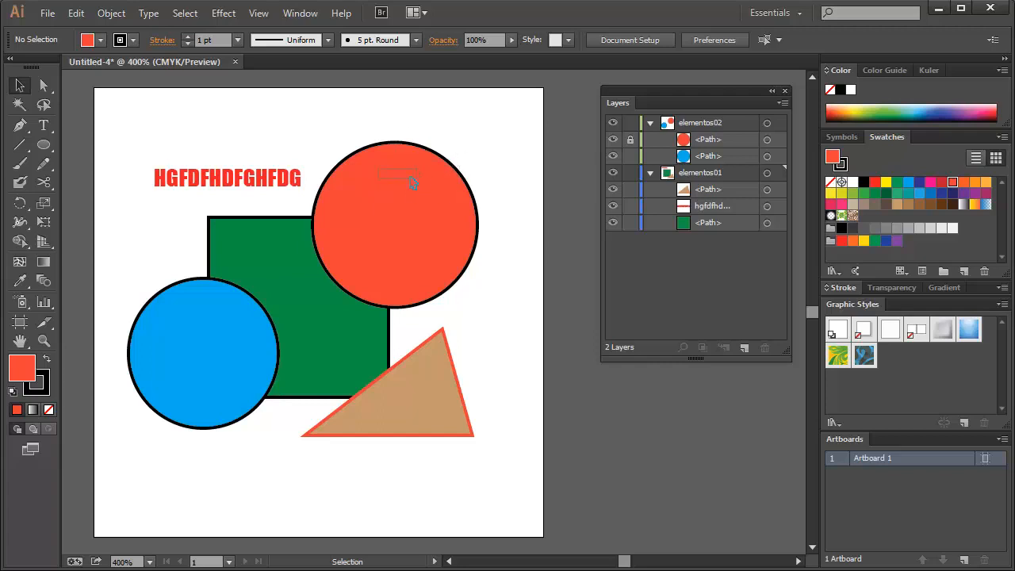
left_click(630, 140)
left_click(630, 139)
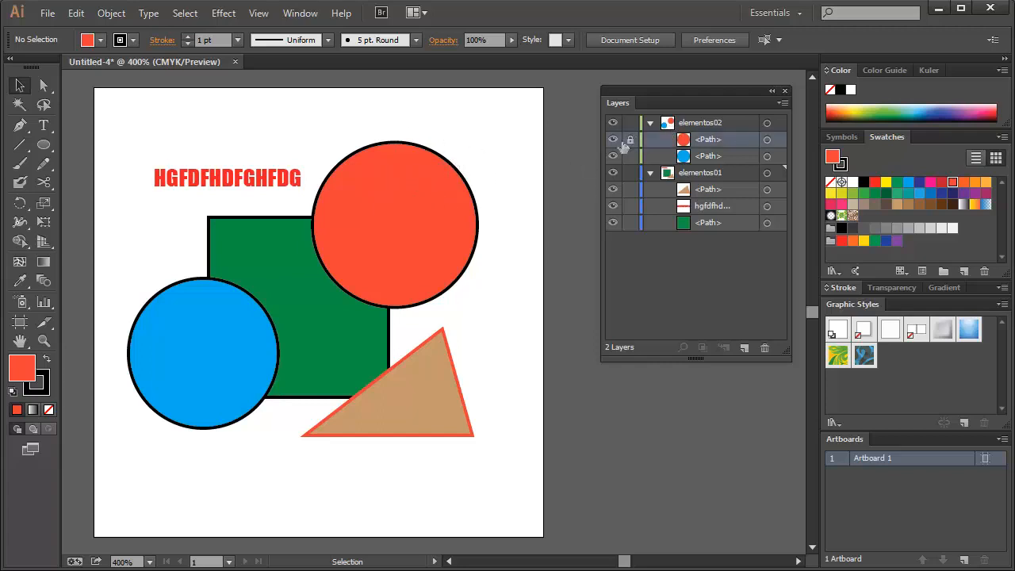
Lock the entire elementos02 layer, try to move the red circle, undo the move and clear the selection
left_click(630, 122)
left_click(391, 238)
left_click_drag(398, 220, 464, 242)
key("ctrl+z")
left_click(136, 444)
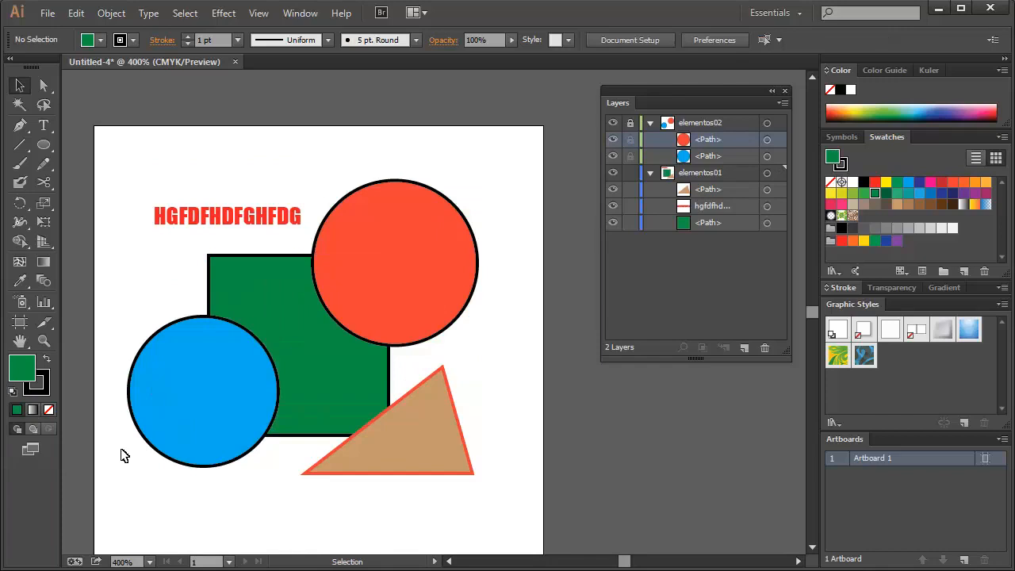
Unlock the elementos02 layer and collapse both layers
left_click_drag(367, 290, 373, 261)
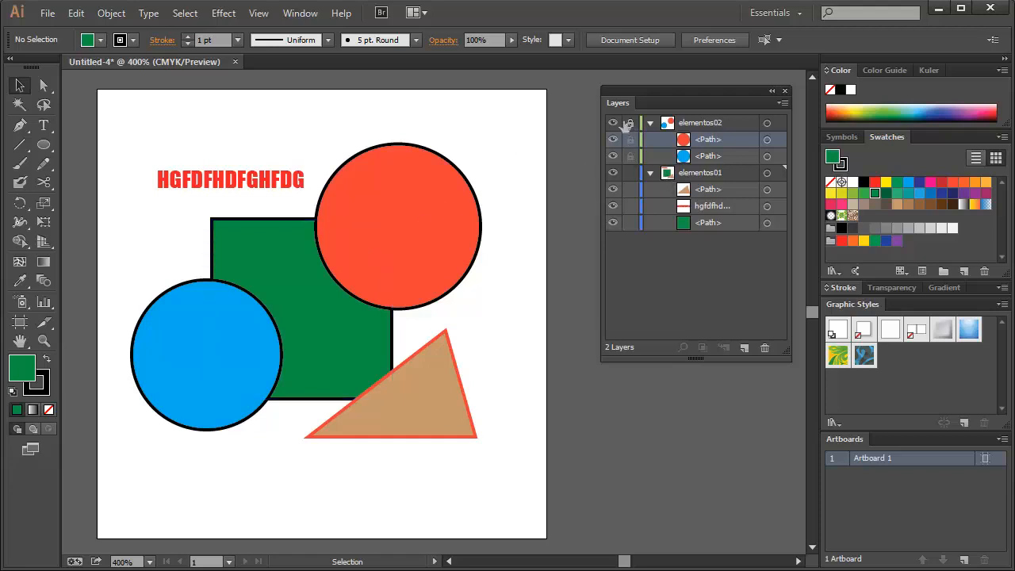
left_click(650, 122)
left_click(648, 140)
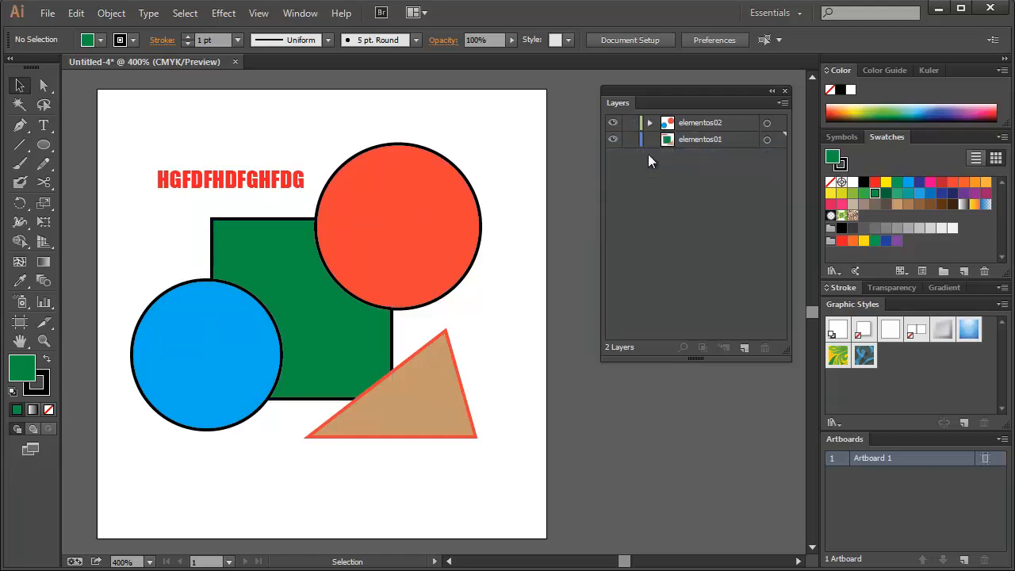